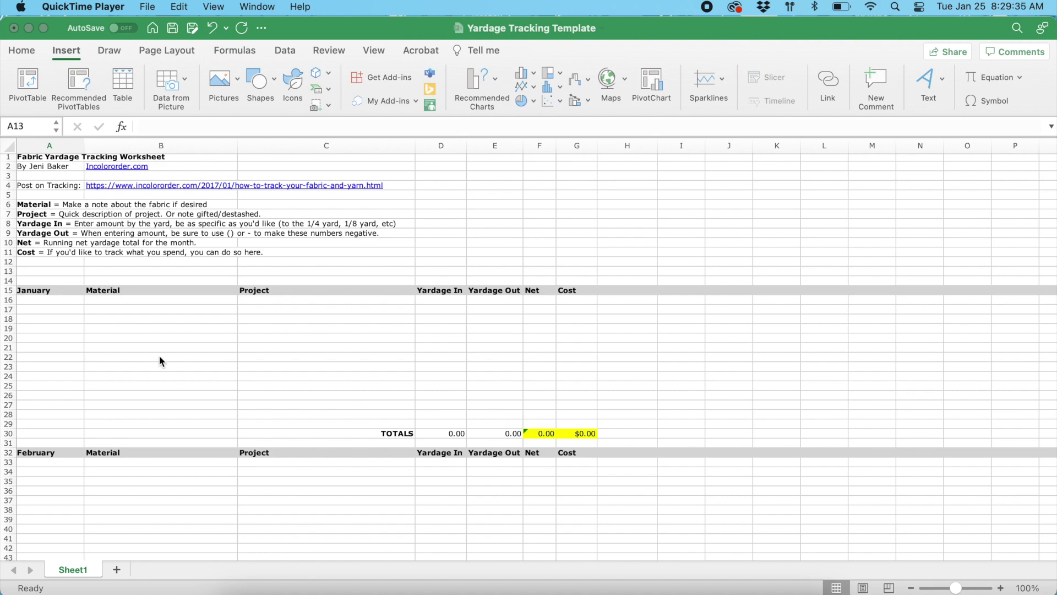
# Look through the monthly sections of the yardage worksheet and return to the instructions at its start.
pyautogui.scroll(-10, 99, 314)
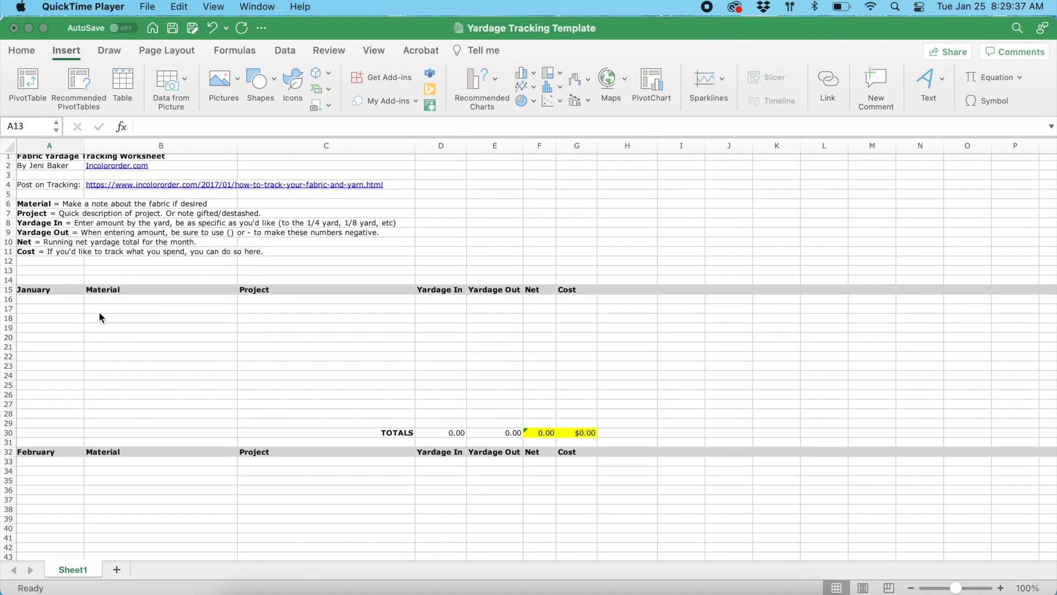
pyautogui.scroll(-15, 99, 313)
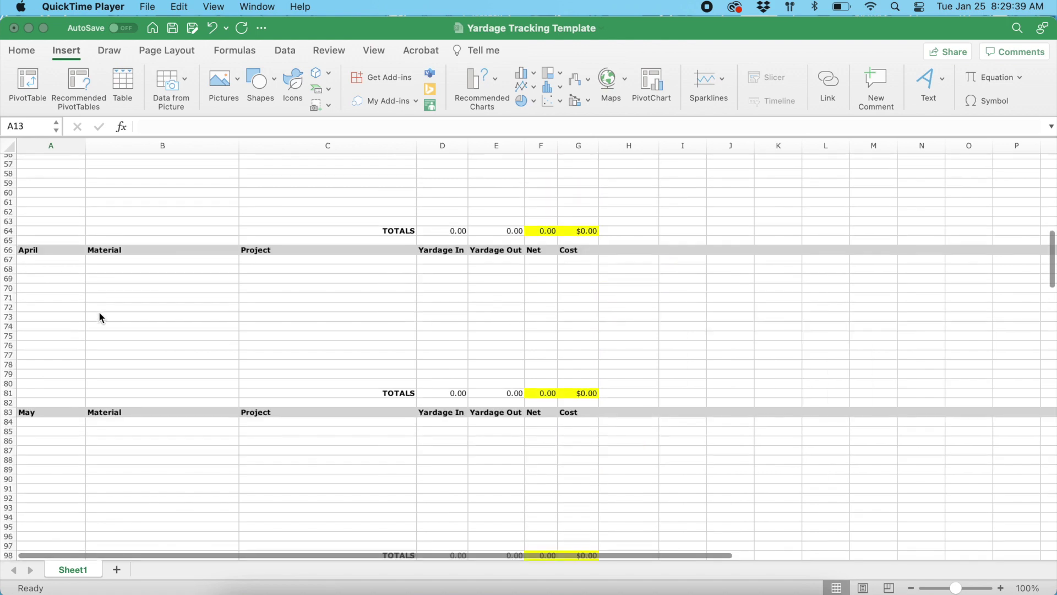
pyautogui.scroll(20, 100, 317)
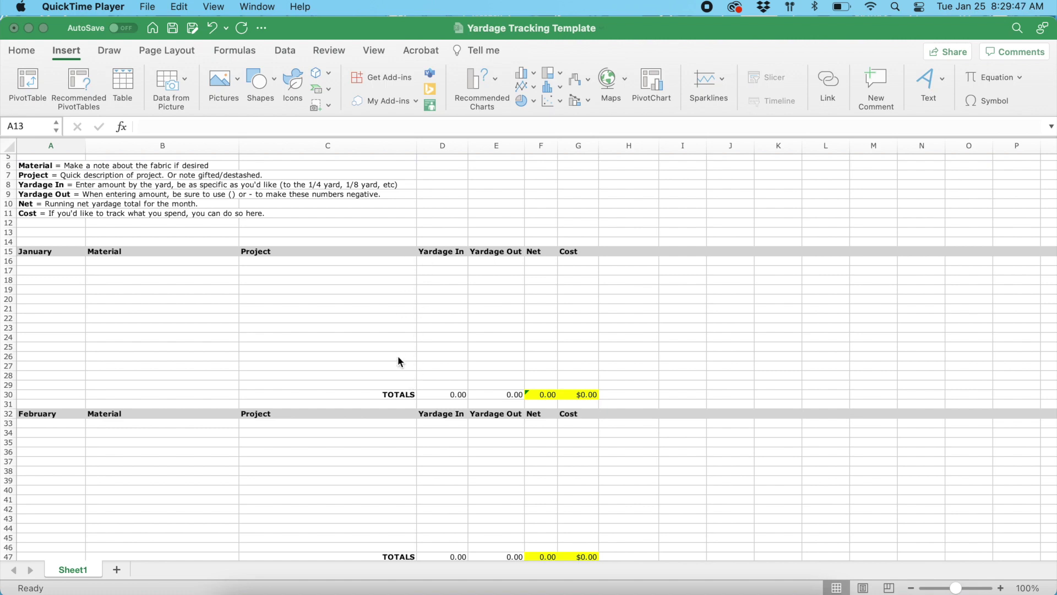
pyautogui.scroll(4, 398, 358)
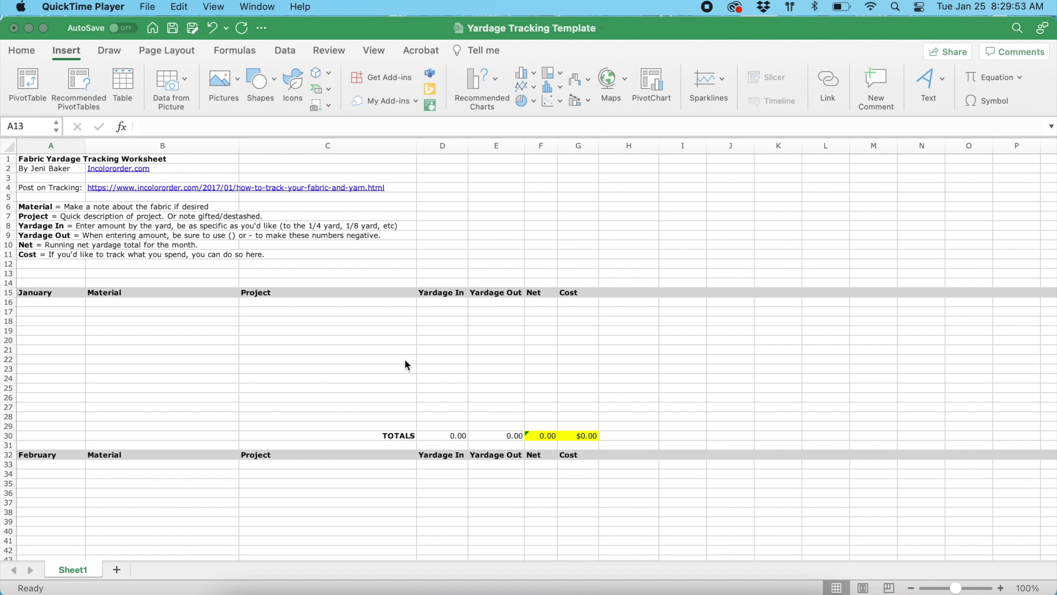
# Try inserting an extra row at row 22 of the January section and undo the insertion.
pyautogui.click(404, 360)
pyautogui.click(377, 360)
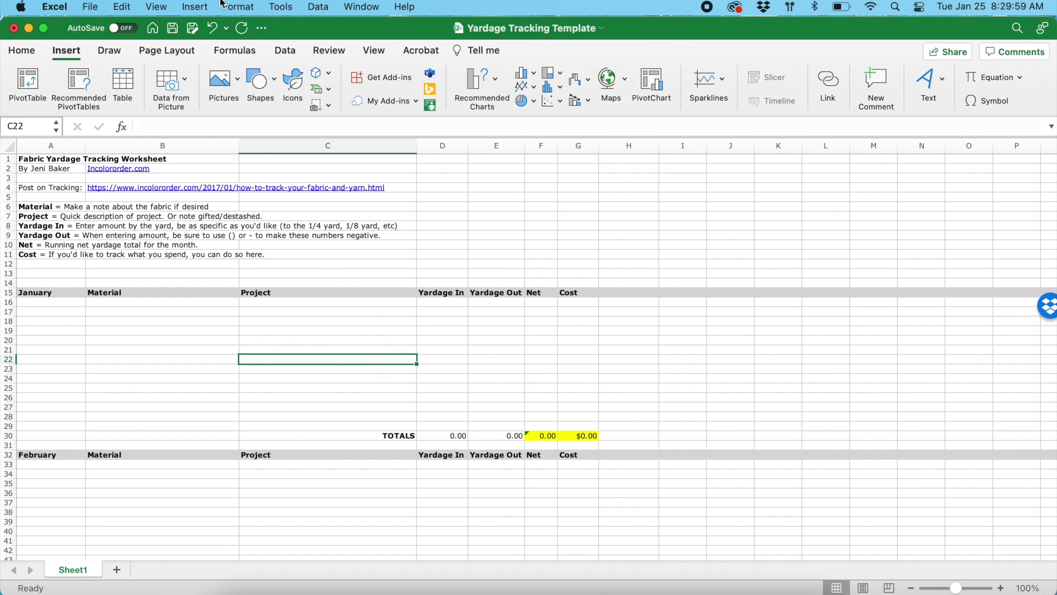
pyautogui.click(195, 6)
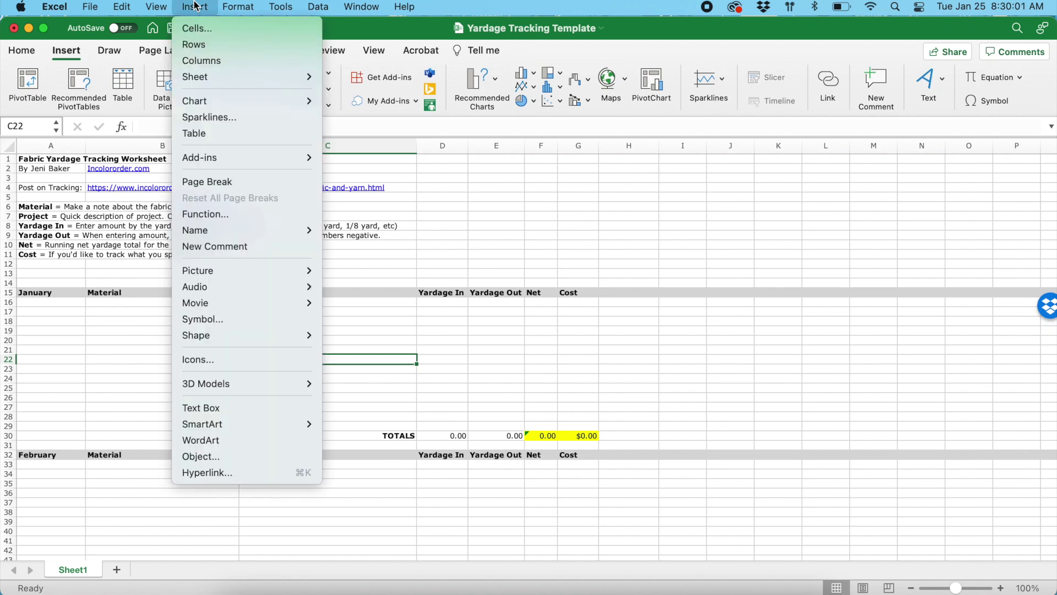
pyautogui.click(197, 45)
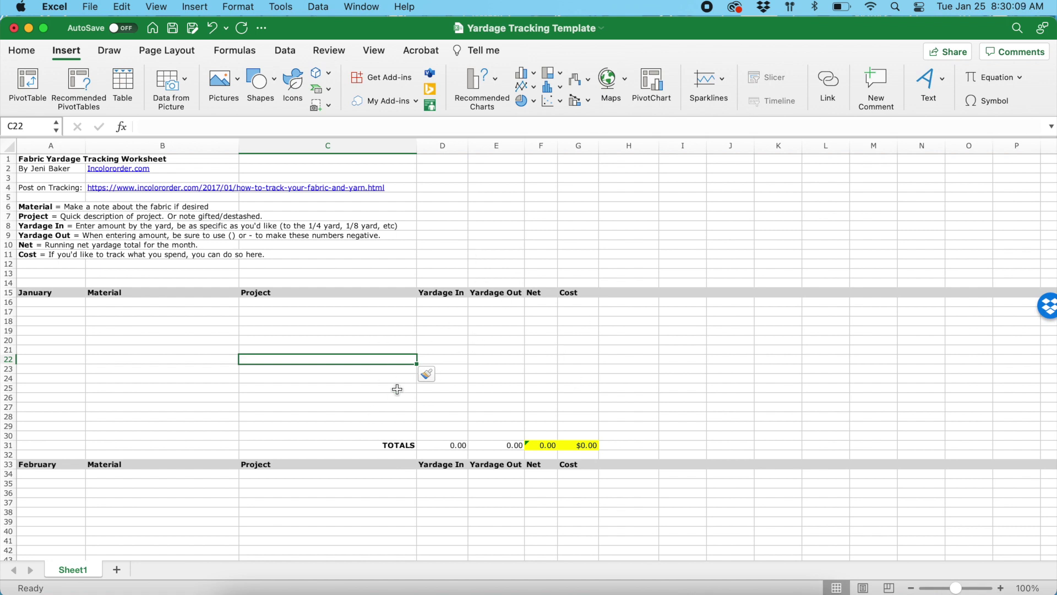
pyautogui.press('super+z')
# Examine the first January entry row column by column, from the month column through Material, Project, Yardage In, Yardage Out, Net and Cost.
pyautogui.click(502, 350)
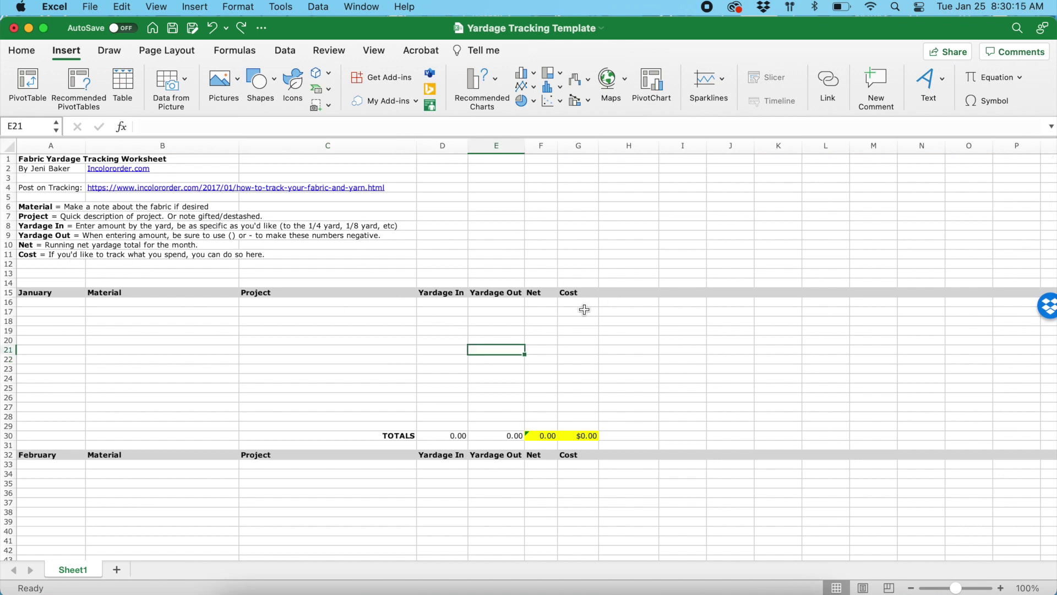
pyautogui.click(28, 304)
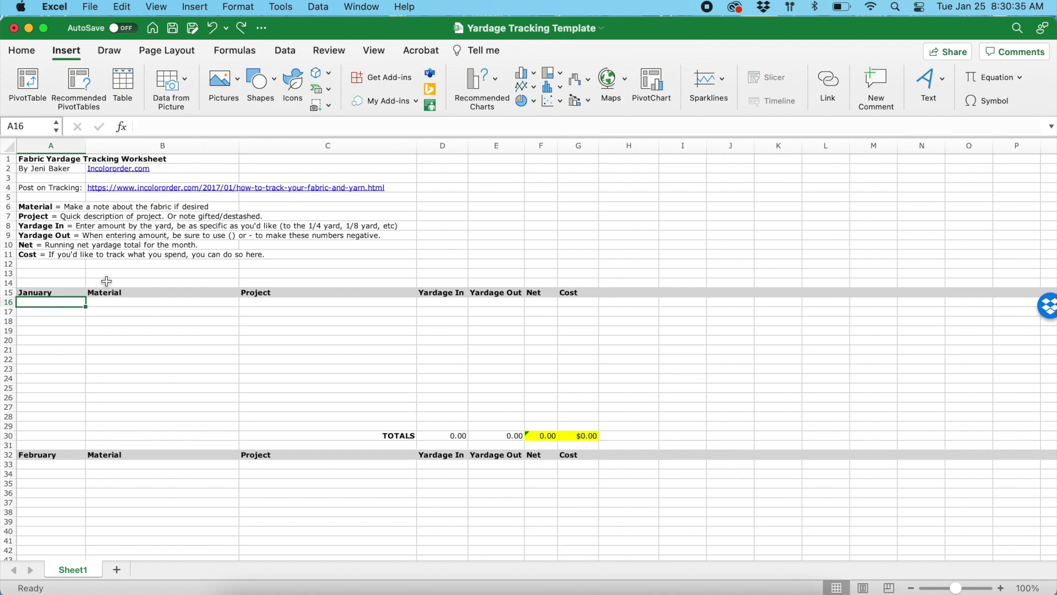
pyautogui.click(128, 304)
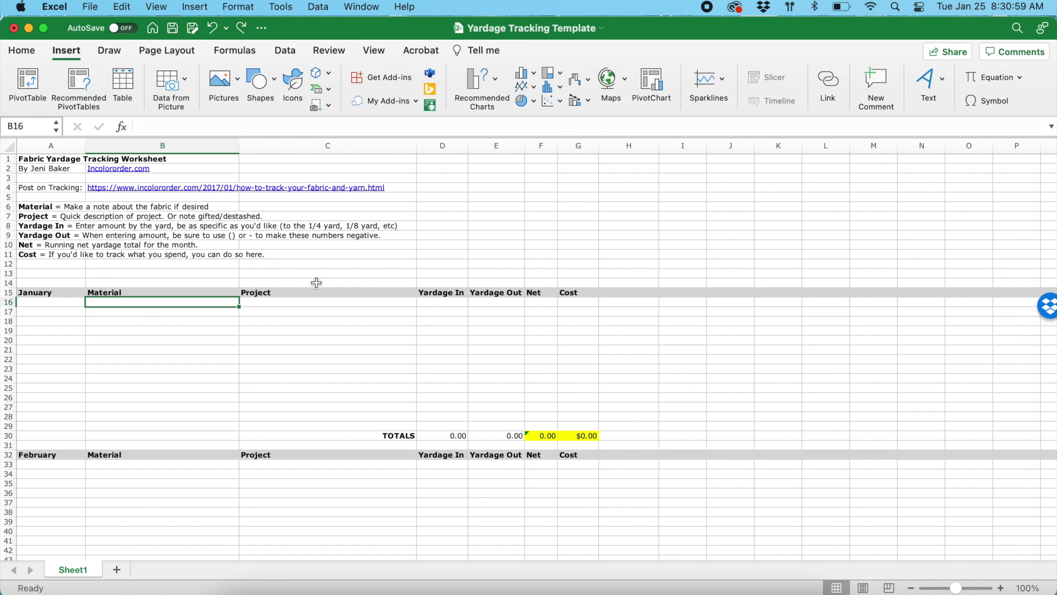
pyautogui.click(327, 301)
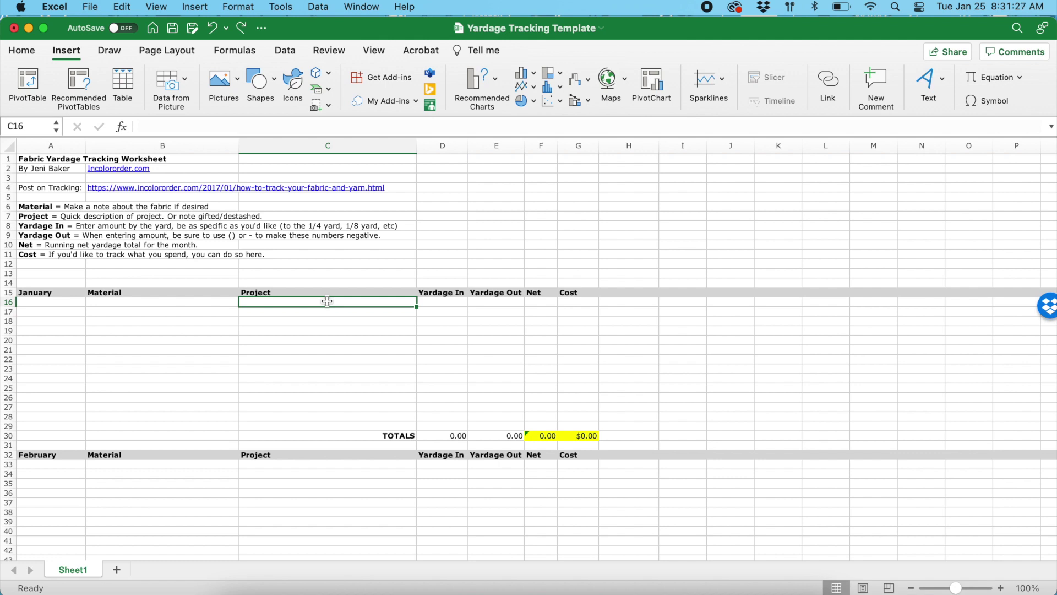
pyautogui.click(458, 306)
pyautogui.click(392, 303)
pyautogui.click(446, 305)
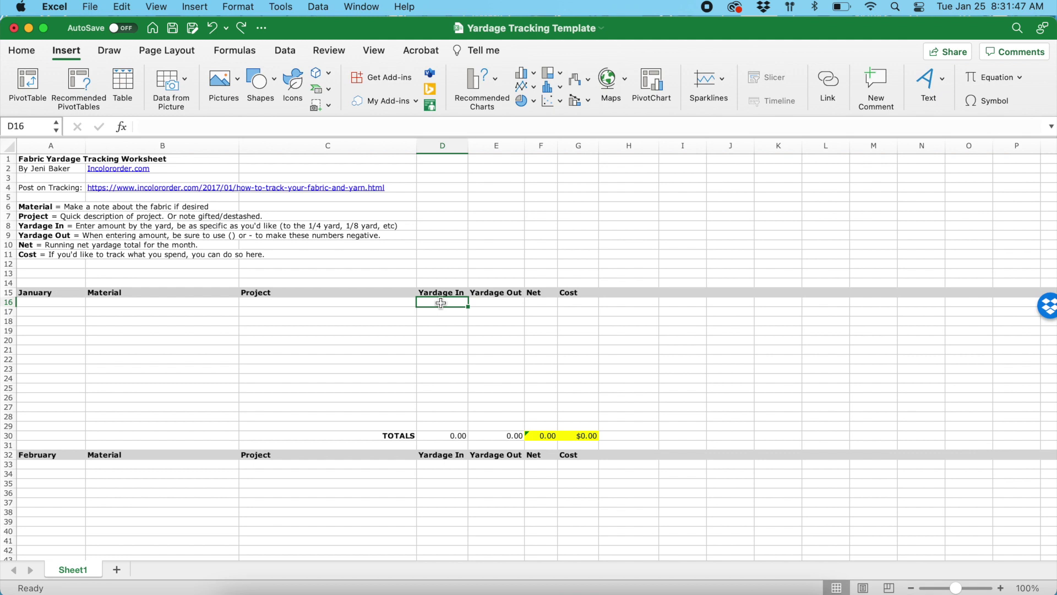
pyautogui.click(507, 305)
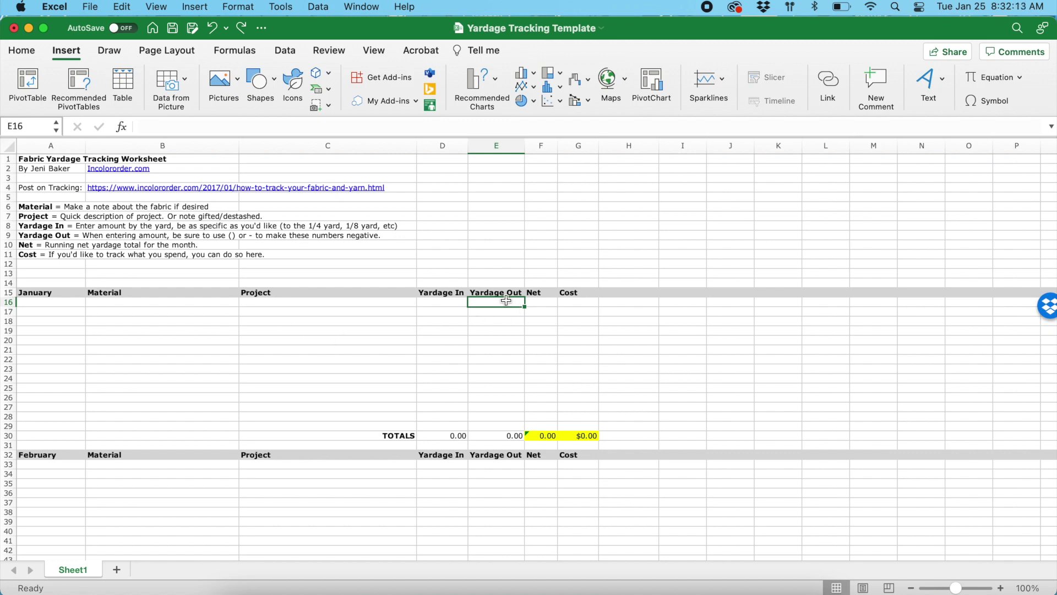
pyautogui.click(538, 303)
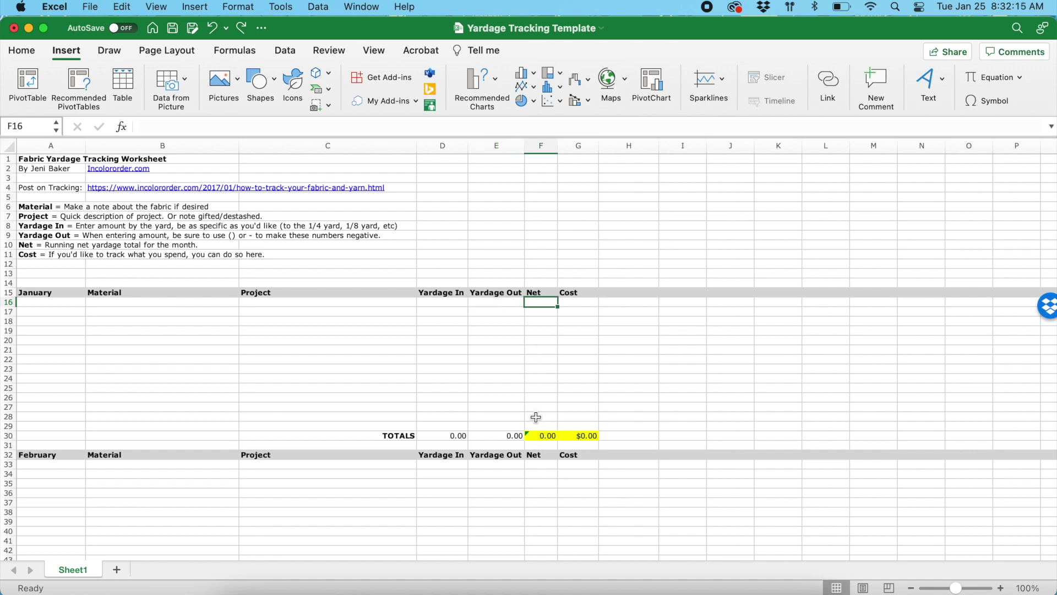
pyautogui.click(447, 304)
pyautogui.click(478, 303)
pyautogui.click(456, 304)
pyautogui.click(478, 303)
pyautogui.click(455, 306)
pyautogui.click(502, 306)
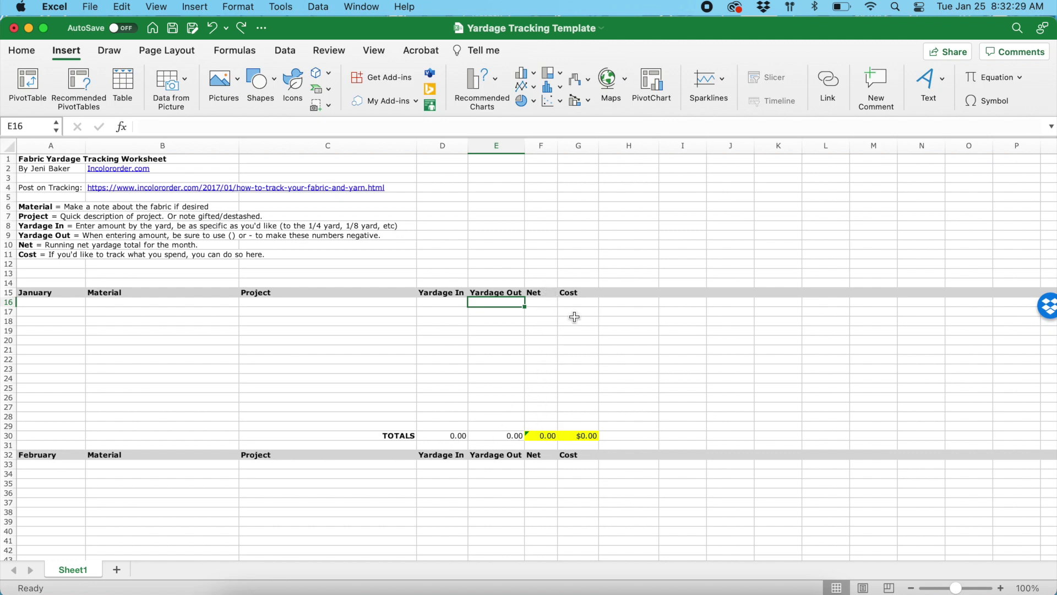
pyautogui.click(586, 302)
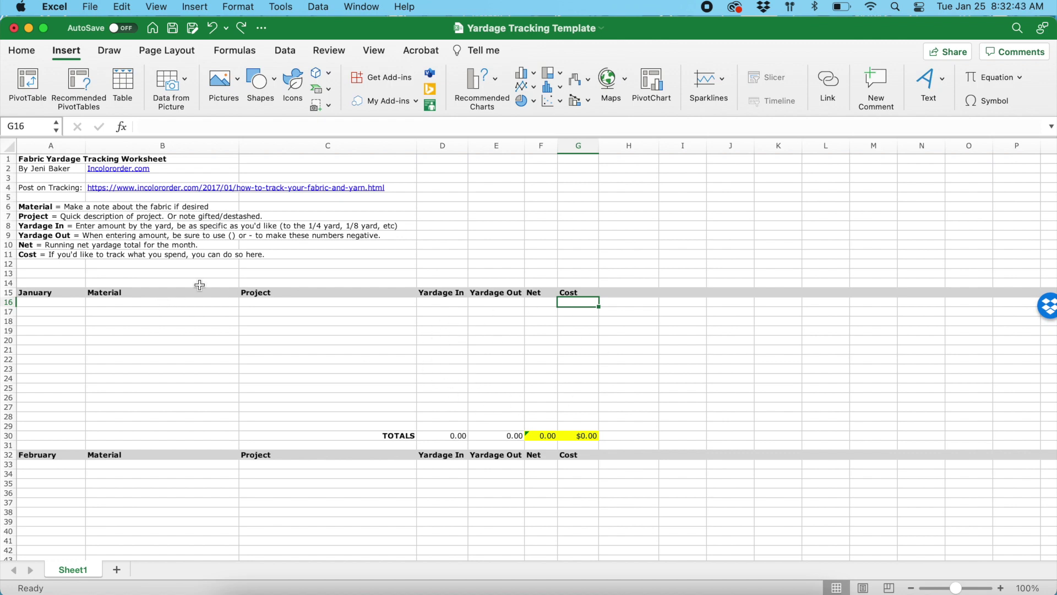
# In the first January row, enter Quilting Cotton as the material and Drawstring Bag (Everything) as the project.
pyautogui.click(161, 305)
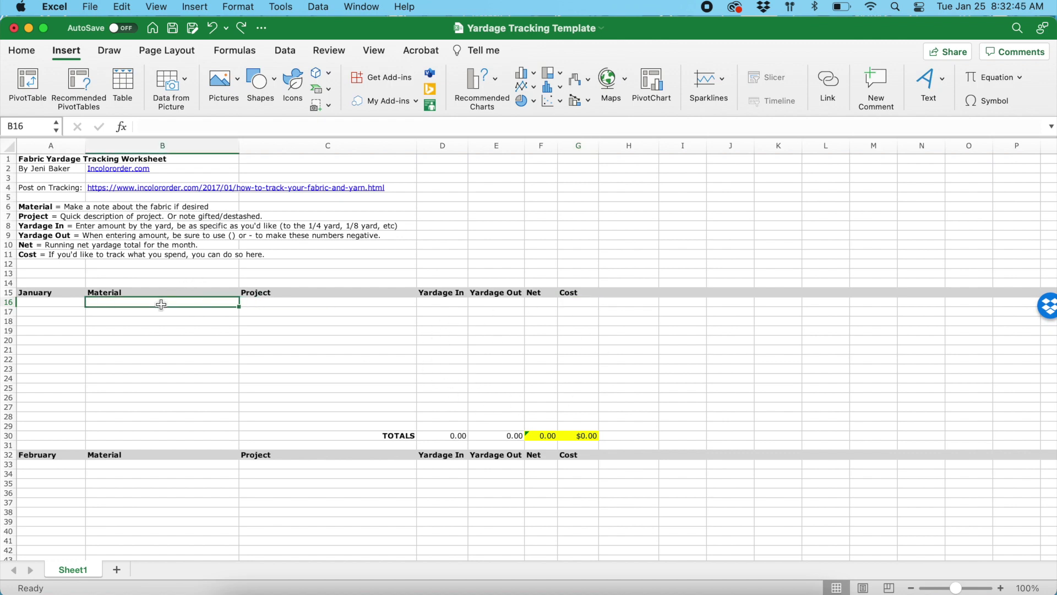
pyautogui.write('Quilting ')
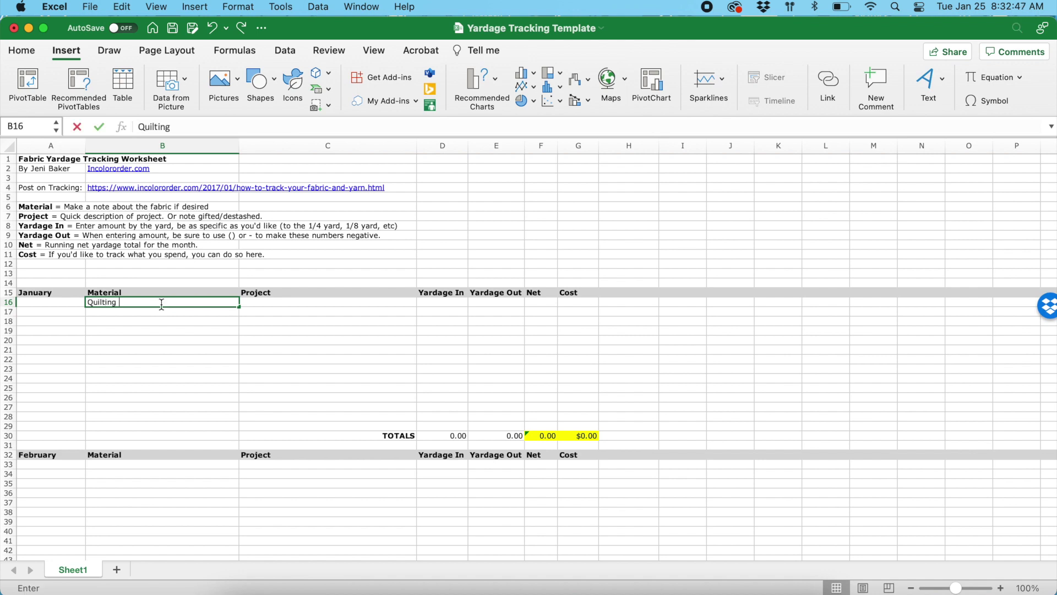
pyautogui.write('Cotton')
pyautogui.press('Tab')
pyautogui.write('Dra')
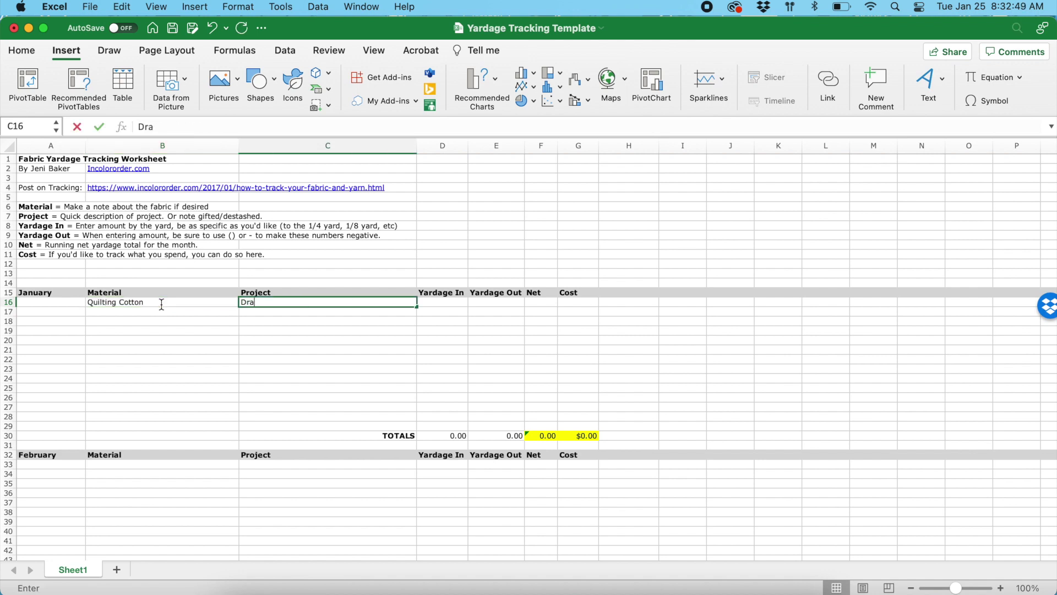
pyautogui.write('wstring Bag ')
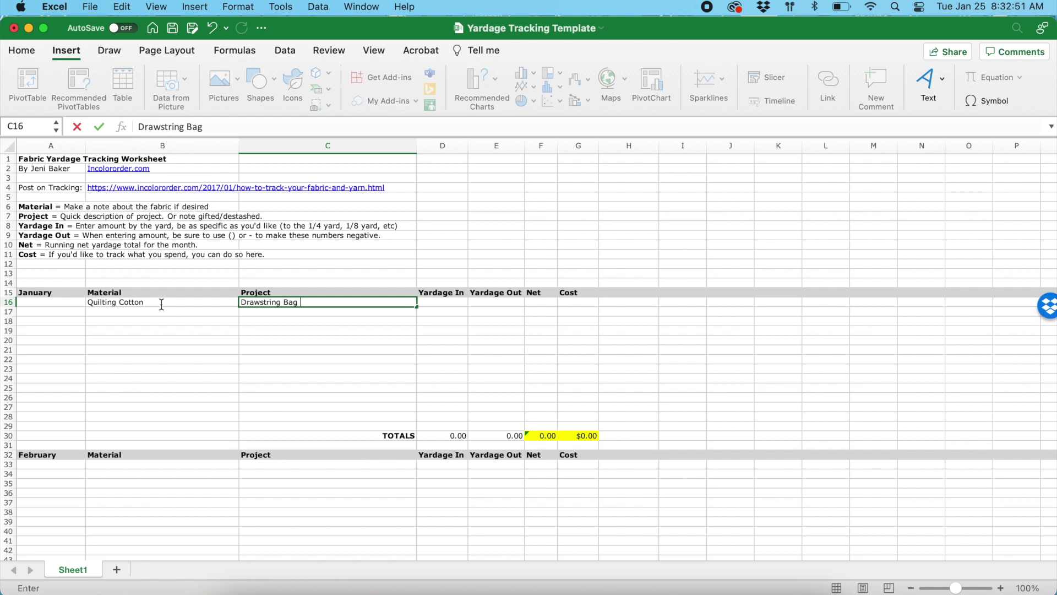
pyautogui.write('(Everything)')
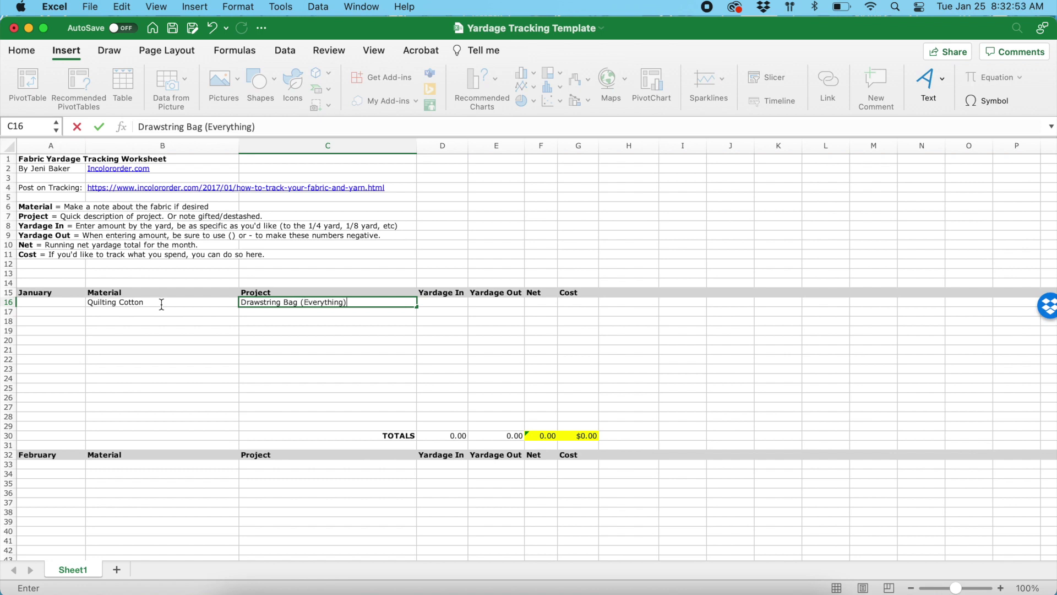
pyautogui.press('Tab')
# Enter -.75 as the Yardage Out for the drawstring bag.
pyautogui.press('Tab')
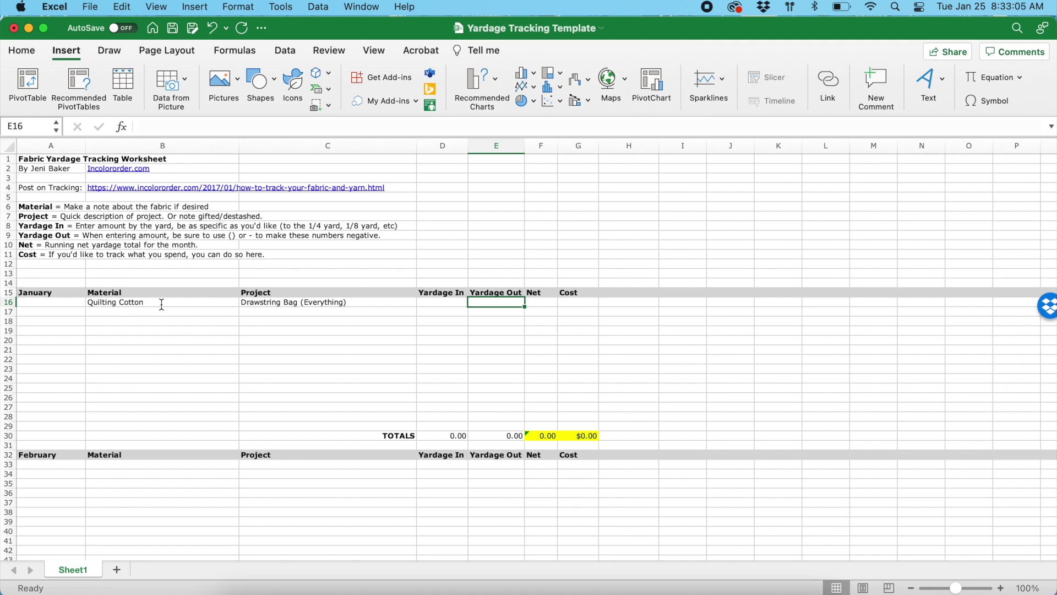
pyautogui.write('-')
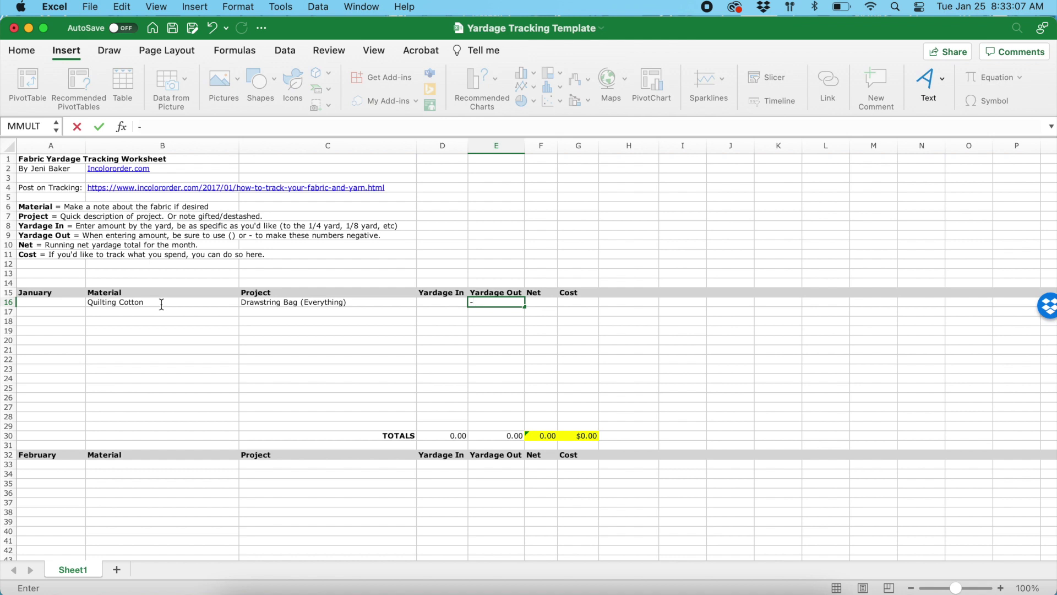
pyautogui.write('.75')
pyautogui.click(161, 310)
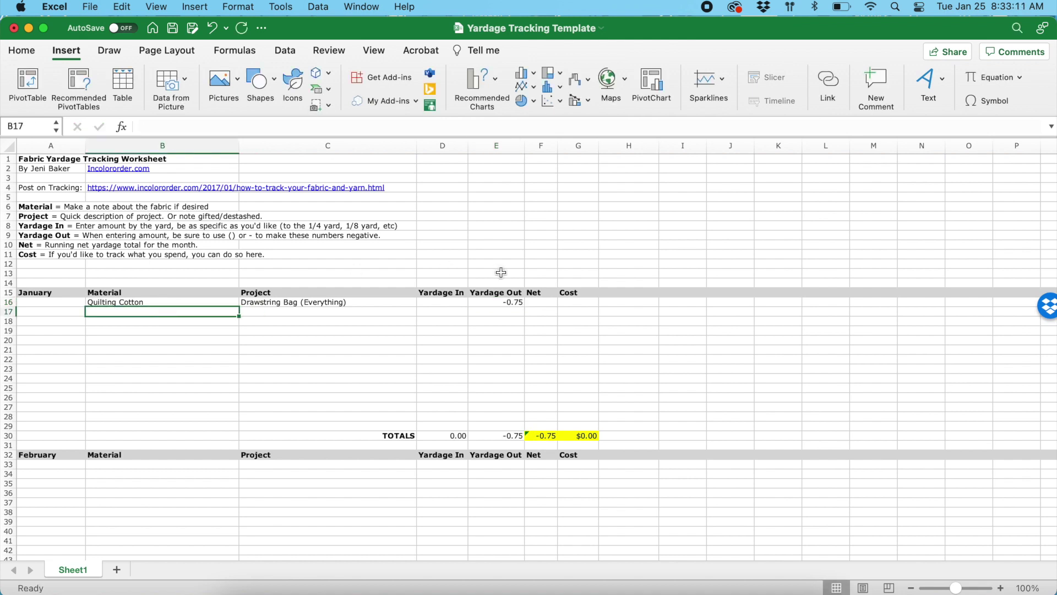
# Replace the drawstring bag's Yardage Out entry with (.75), using parentheses for the negative amount.
pyautogui.click(519, 302)
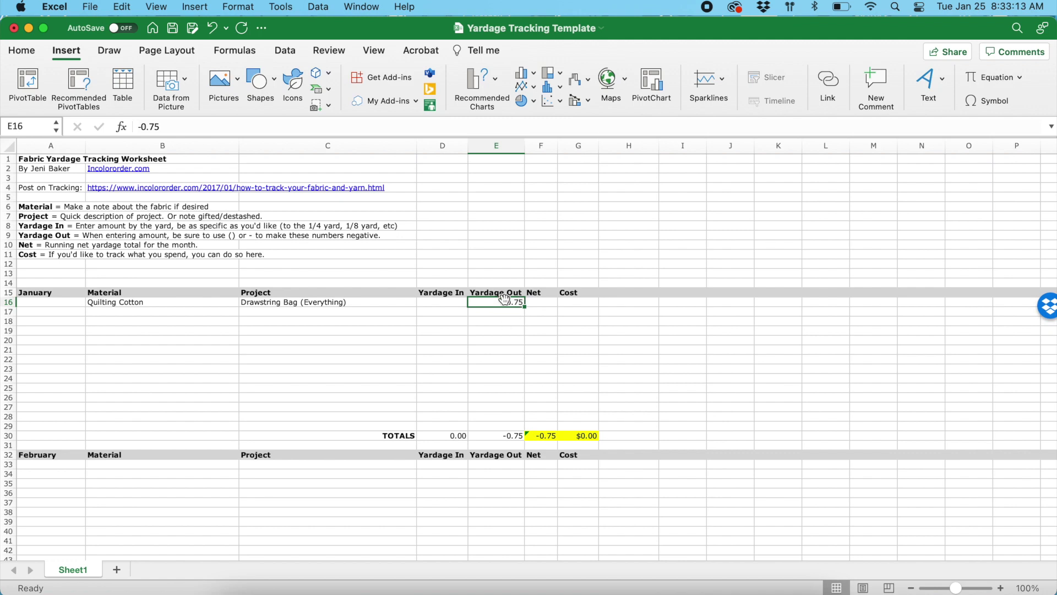
pyautogui.press('Delete')
pyautogui.write('(.75)')
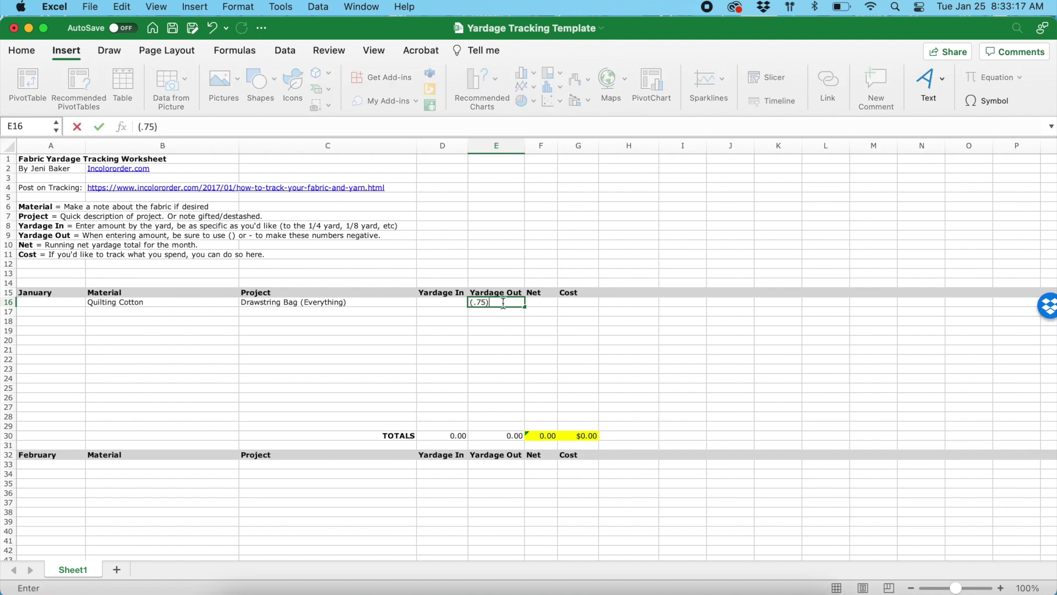
pyautogui.press('Return')
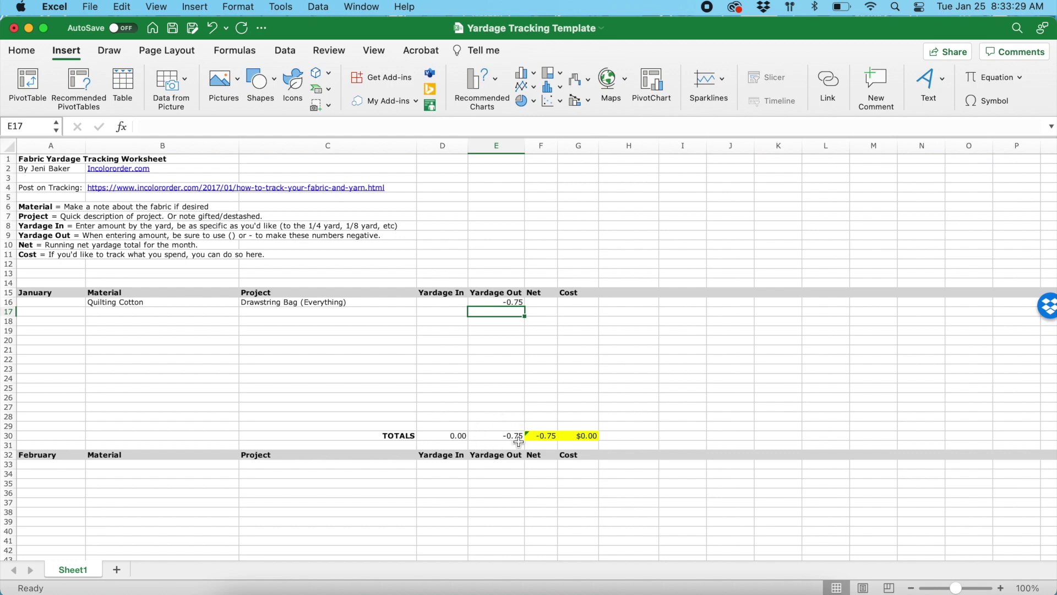
# Inspect the formulas in the January TOTALS row for Yardage In, Yardage Out and Net.
pyautogui.click(556, 368)
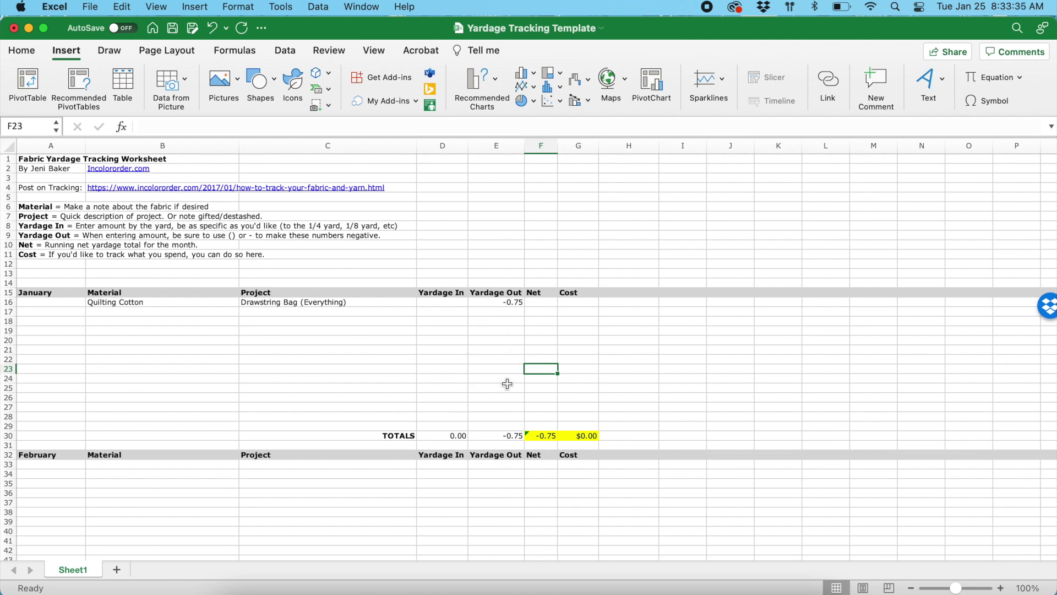
pyautogui.click(442, 437)
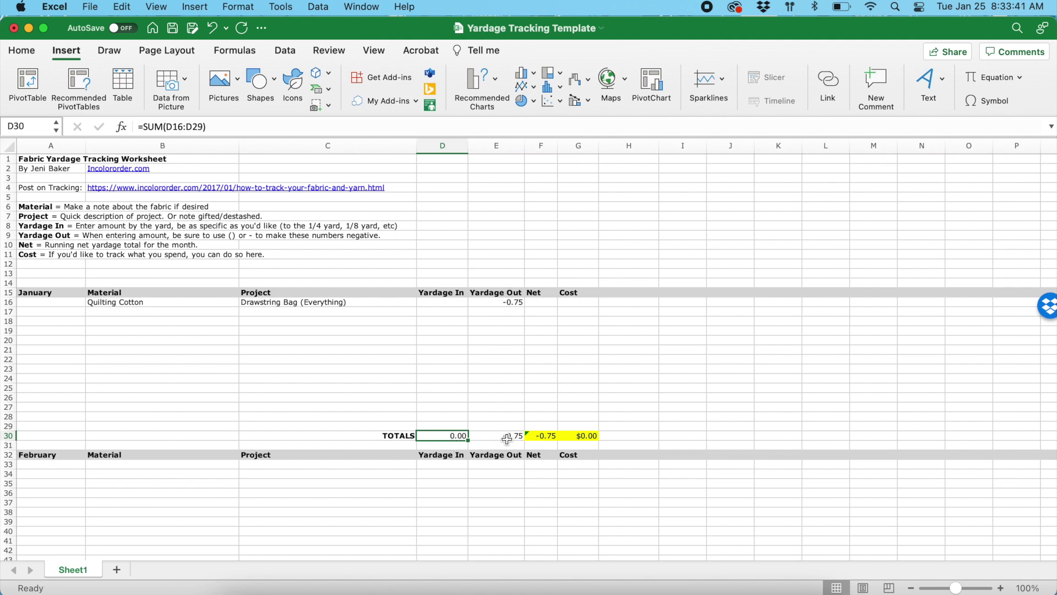
pyautogui.click(507, 437)
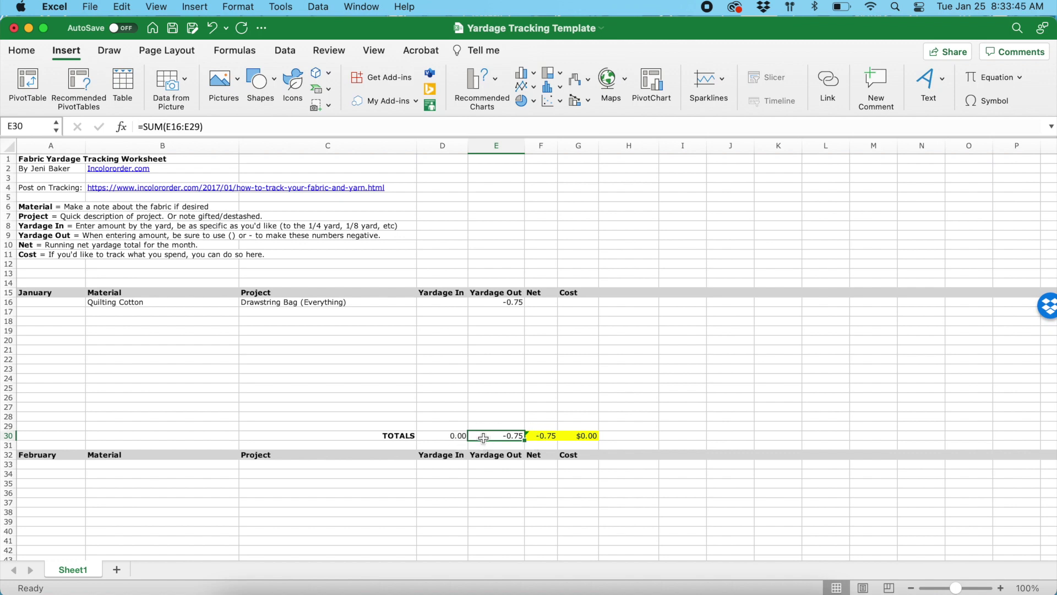
pyautogui.click(555, 436)
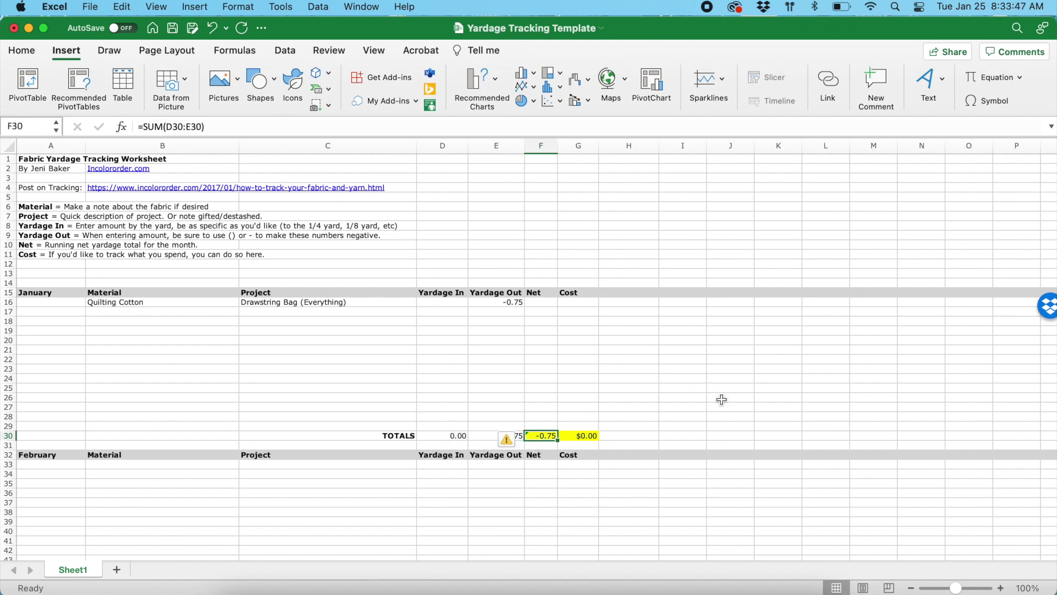
pyautogui.click(577, 444)
pyautogui.click(578, 388)
# In the second January row, enter Home Dec as the material and Stash as the project.
pyautogui.click(188, 312)
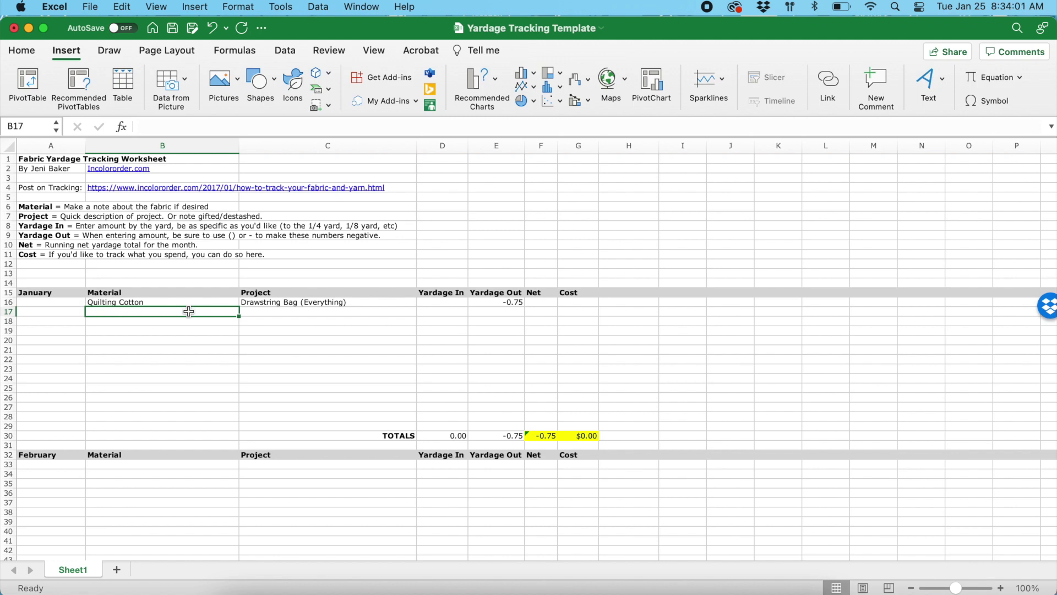
pyautogui.write('Home Dec')
pyautogui.press('Tab')
pyautogui.write('Stash')
pyautogui.press('Tab')
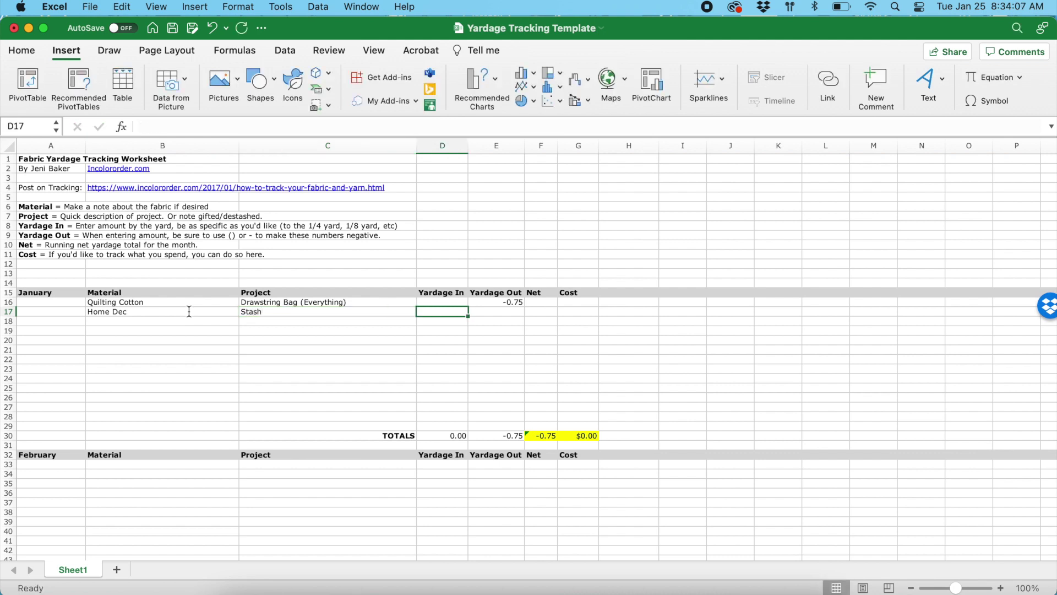
# Set the Home Dec row's Yardage In to 3 and its Cost to 60.
pyautogui.write('3')
pyautogui.press('Tab')
pyautogui.press('Tab')
pyautogui.press('Tab')
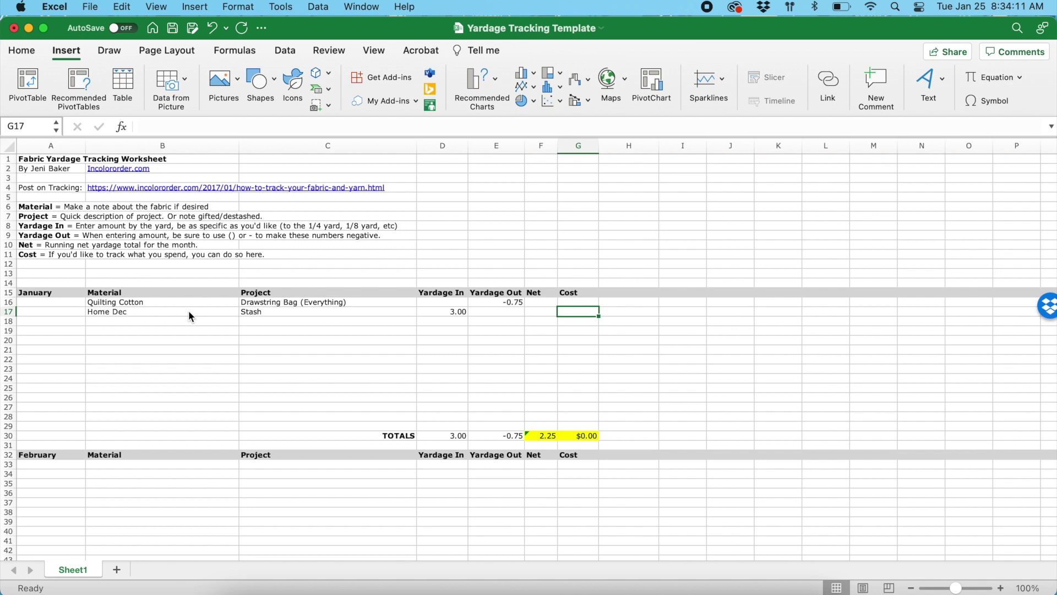
pyautogui.write('60')
pyautogui.press('Return')
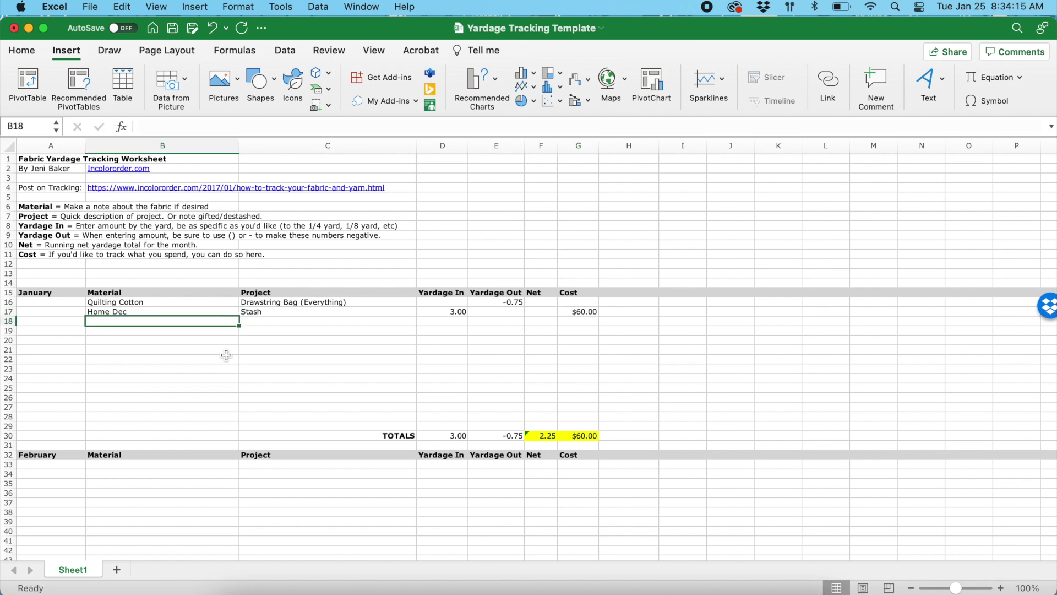
# Fill in the third January row with Quilting Cotton as the material, Pillow as the project and -1.5 as the Yardage Out.
pyautogui.write('Quilting Cotto')
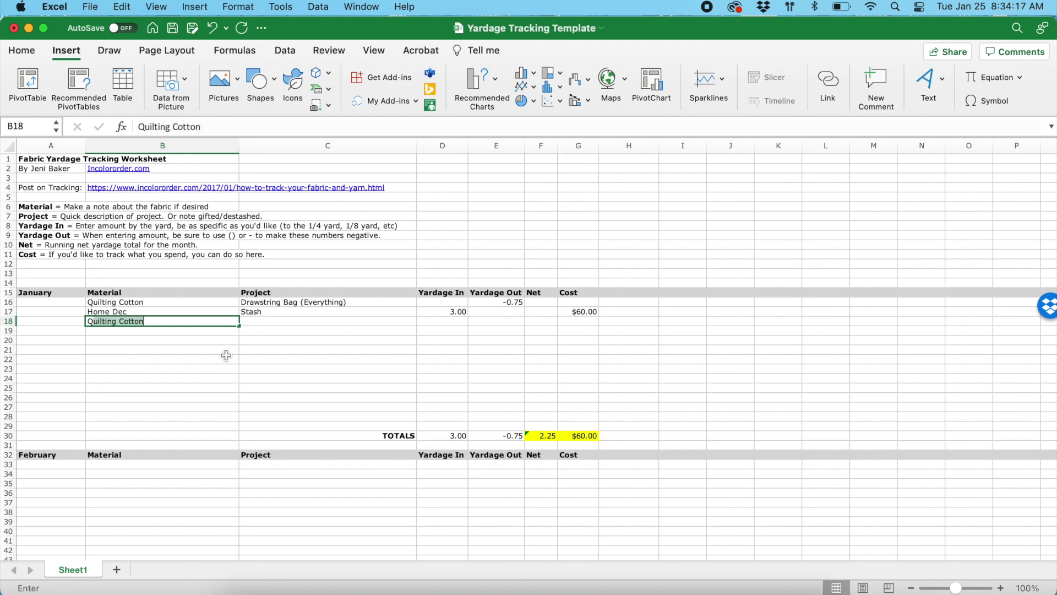
pyautogui.write('n')
pyautogui.press('Tab')
pyautogui.write('Pillow')
pyautogui.press('Tab')
pyautogui.press('Tab')
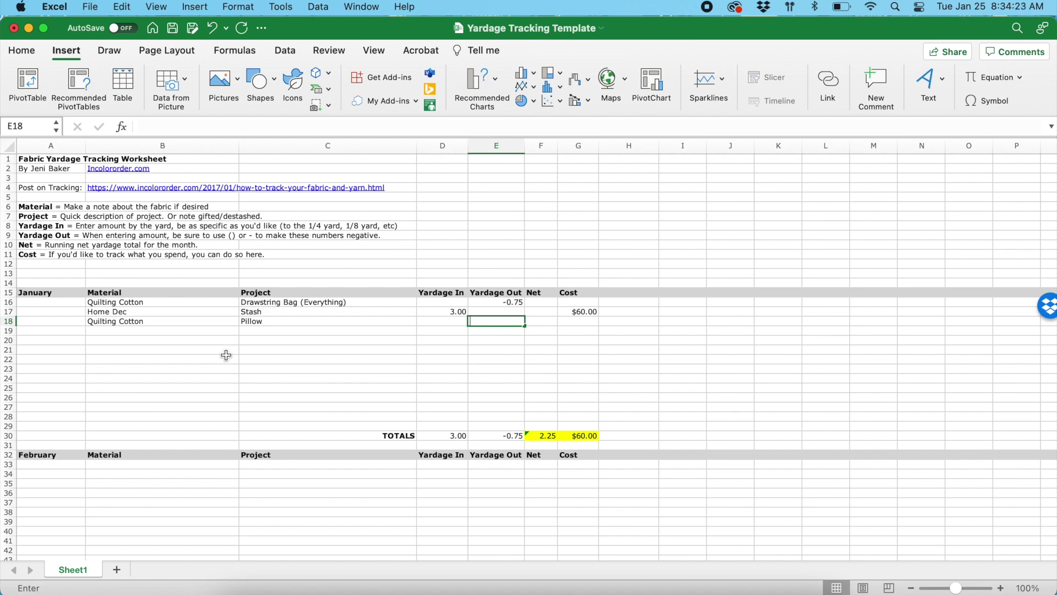
pyautogui.write('-1.5')
pyautogui.press('Return')
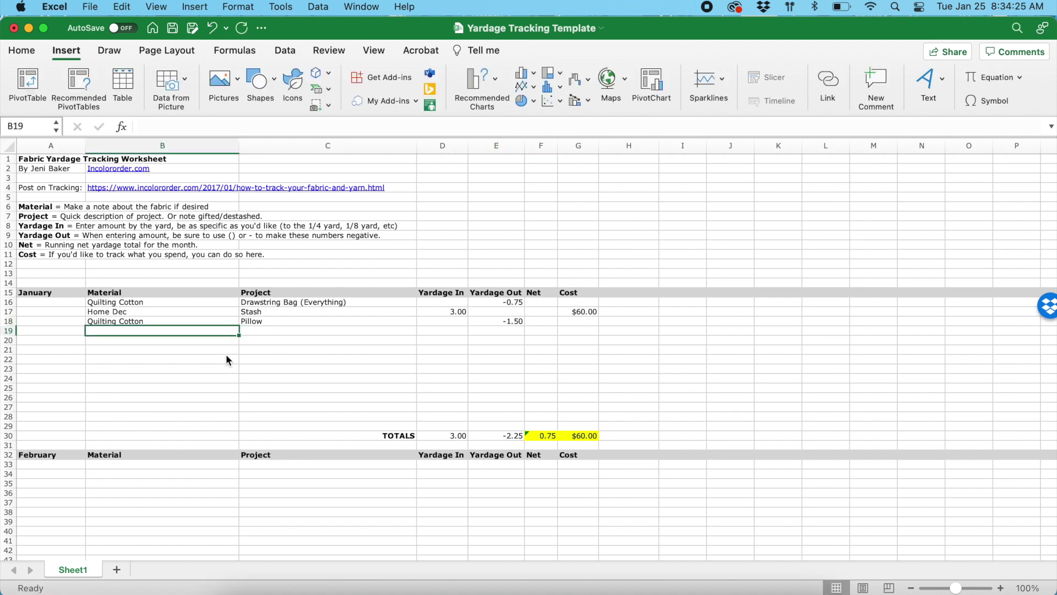
# Fill in the fourth January row with Home Dec as the material, Gifted as the project, Yardage In 2 and Cost 0.
pyautogui.write('Home Dec')
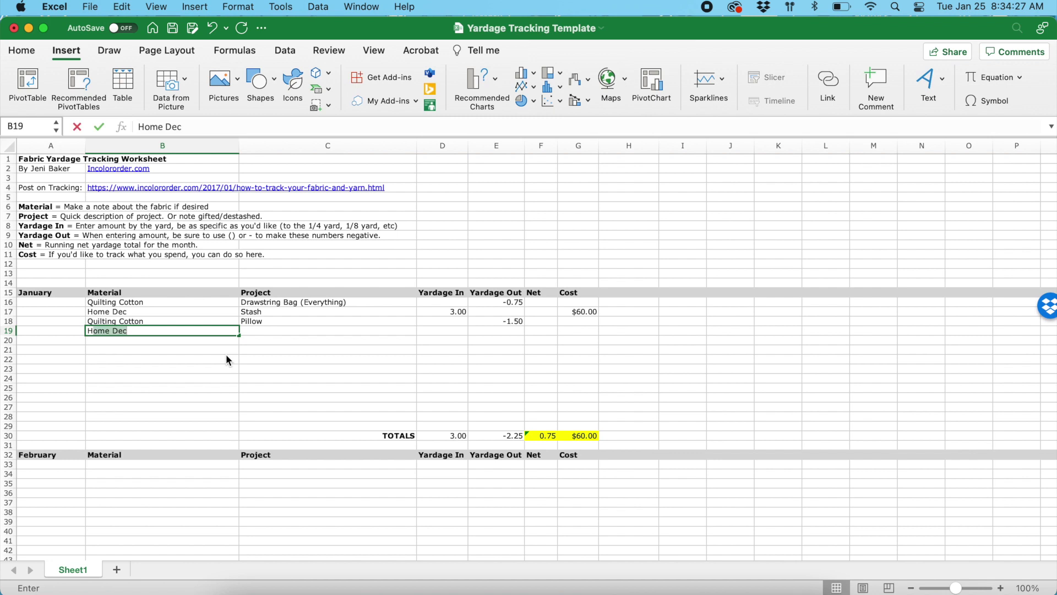
pyautogui.press('Tab')
pyautogui.write('Gifted')
pyautogui.press('Tab')
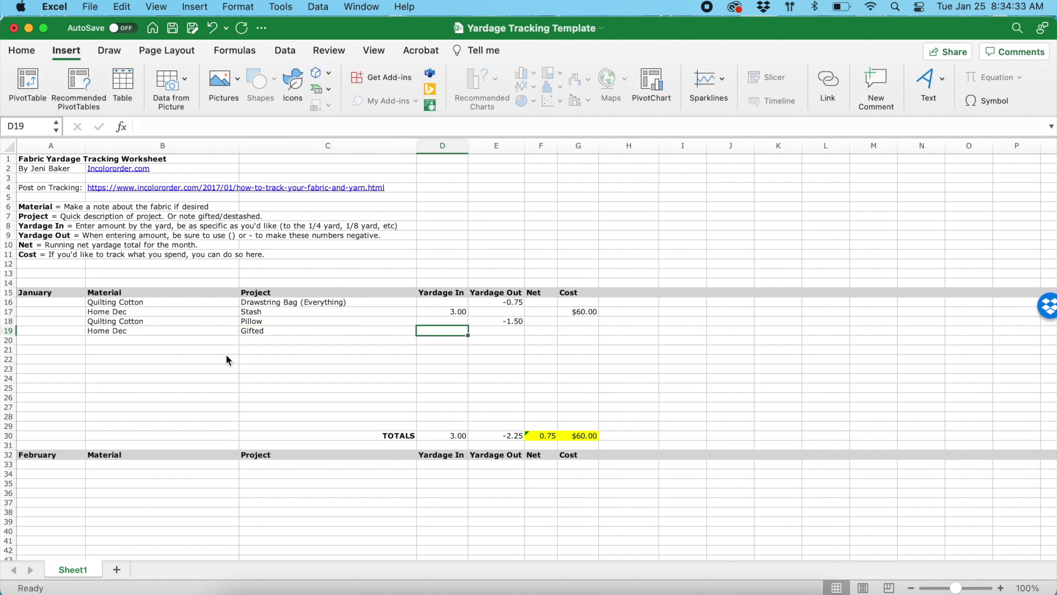
pyautogui.write('2')
pyautogui.press('Tab')
pyautogui.press('Tab')
pyautogui.press('Tab')
pyautogui.write('0')
pyautogui.press('Return')
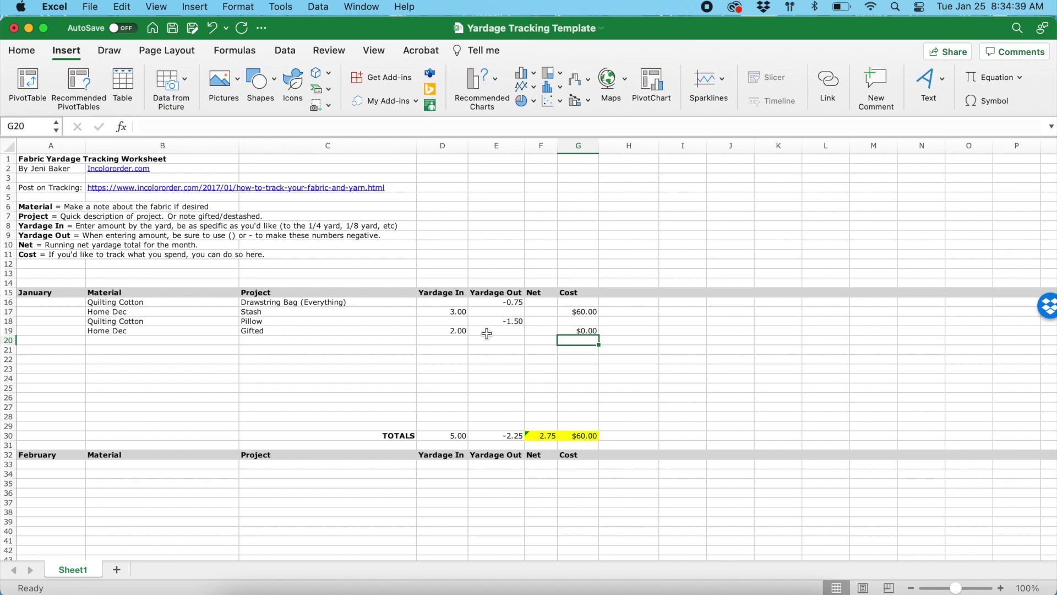
# Review January's individual Yardage In and Yardage Out entries and the formula totalling Yardage In.
pyautogui.click(458, 312)
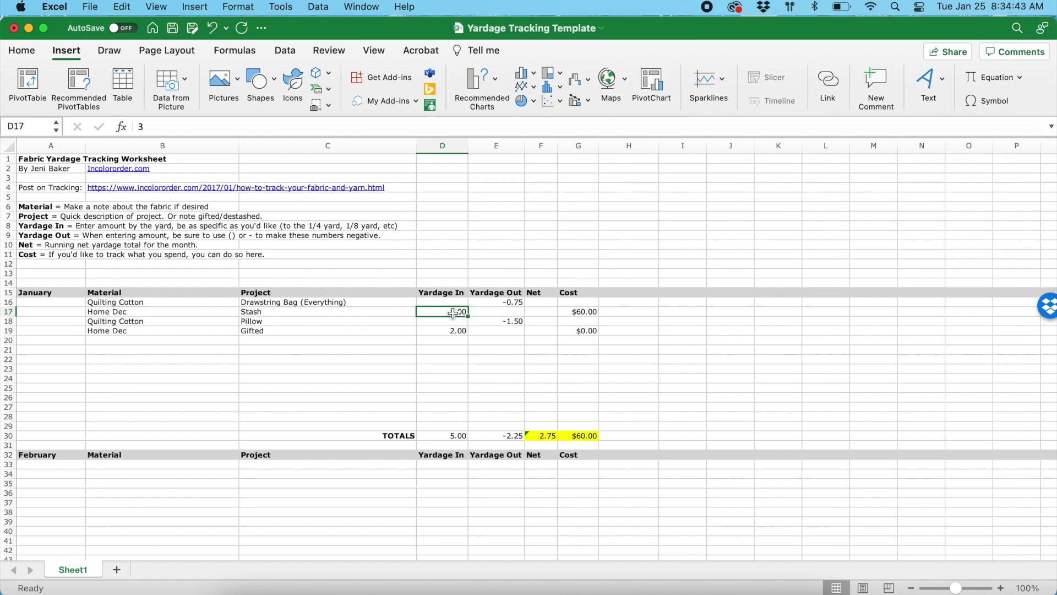
pyautogui.click(452, 332)
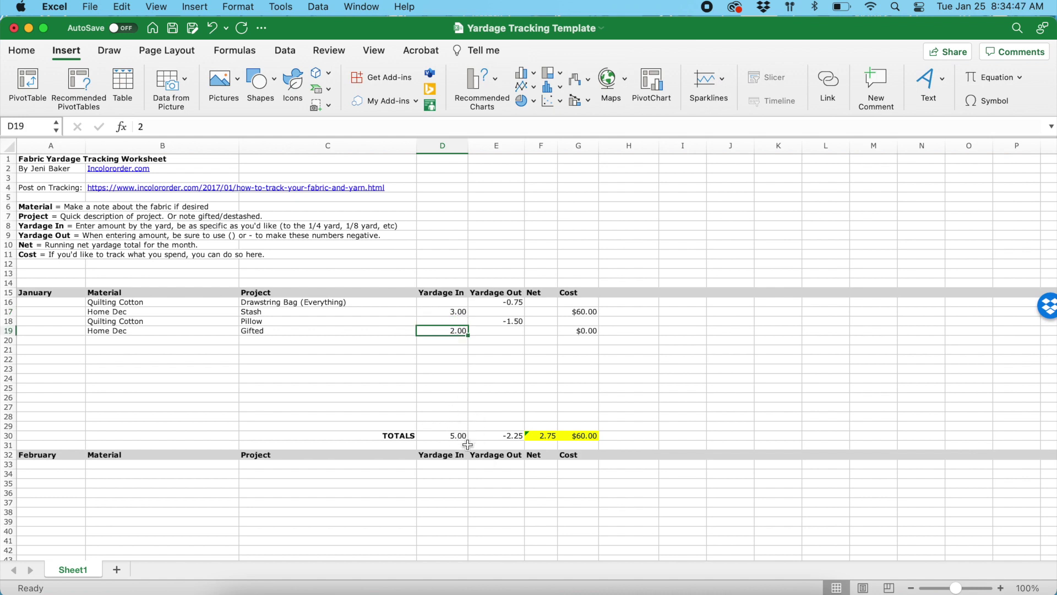
pyautogui.click(450, 435)
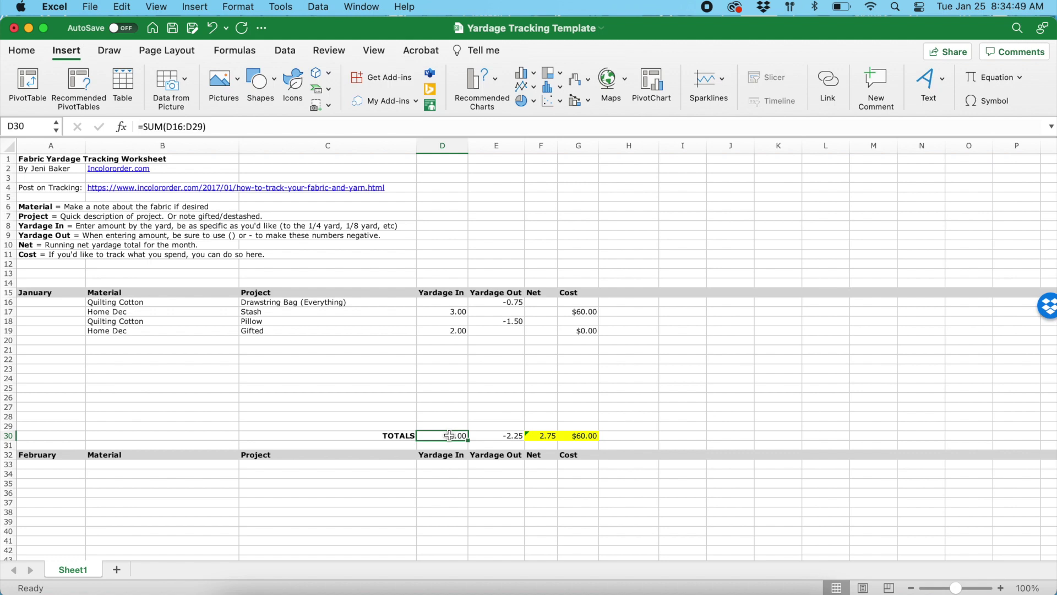
pyautogui.click(516, 302)
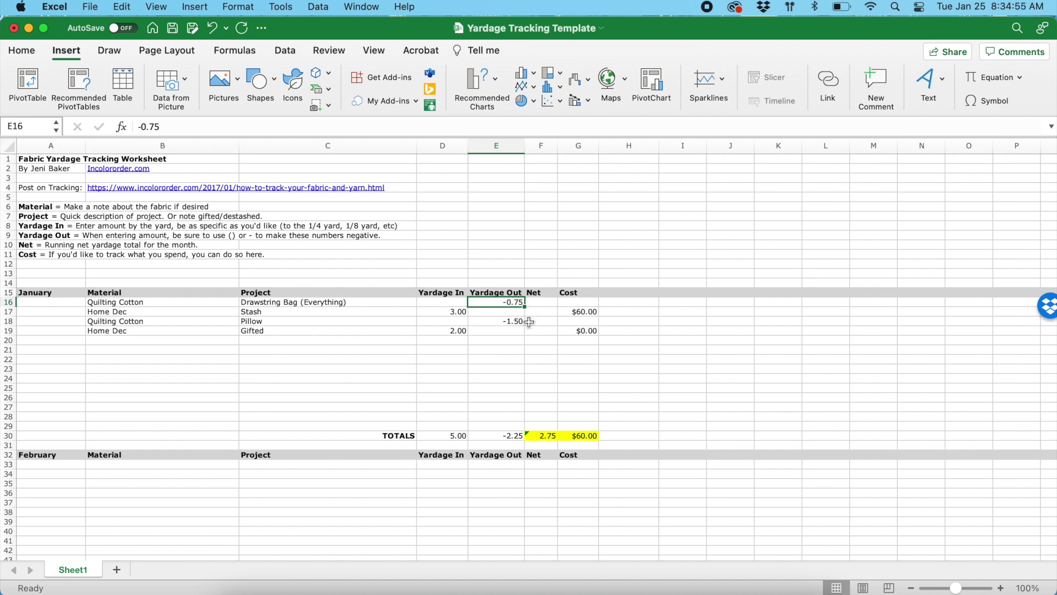
pyautogui.click(515, 323)
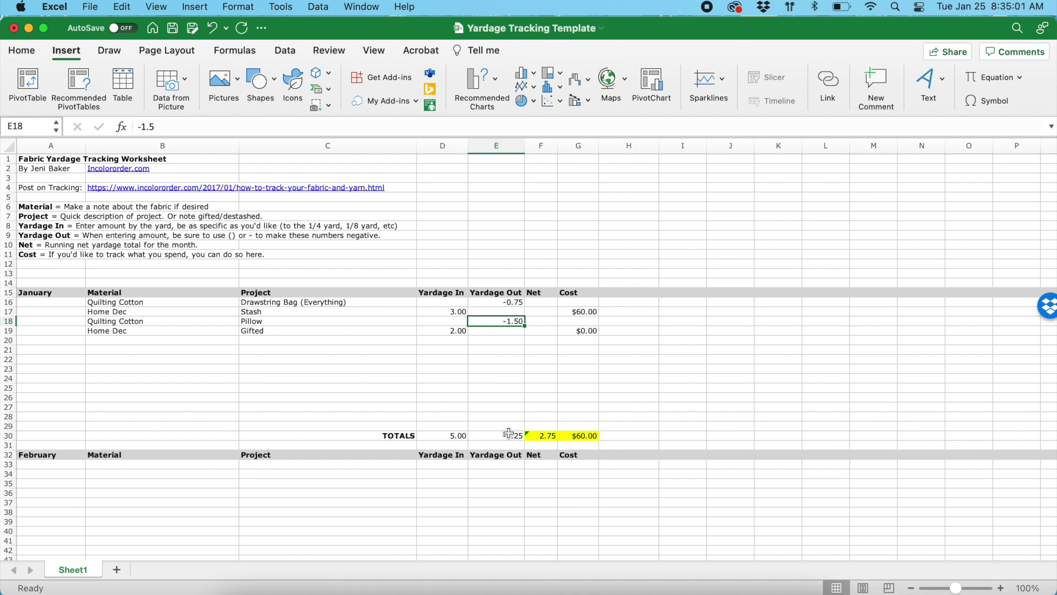
# Check the January yardage totals together and inspect the Net and Cost formulas in the TOTALS row.
pyautogui.moveTo(452, 438); pyautogui.dragTo(495, 436)
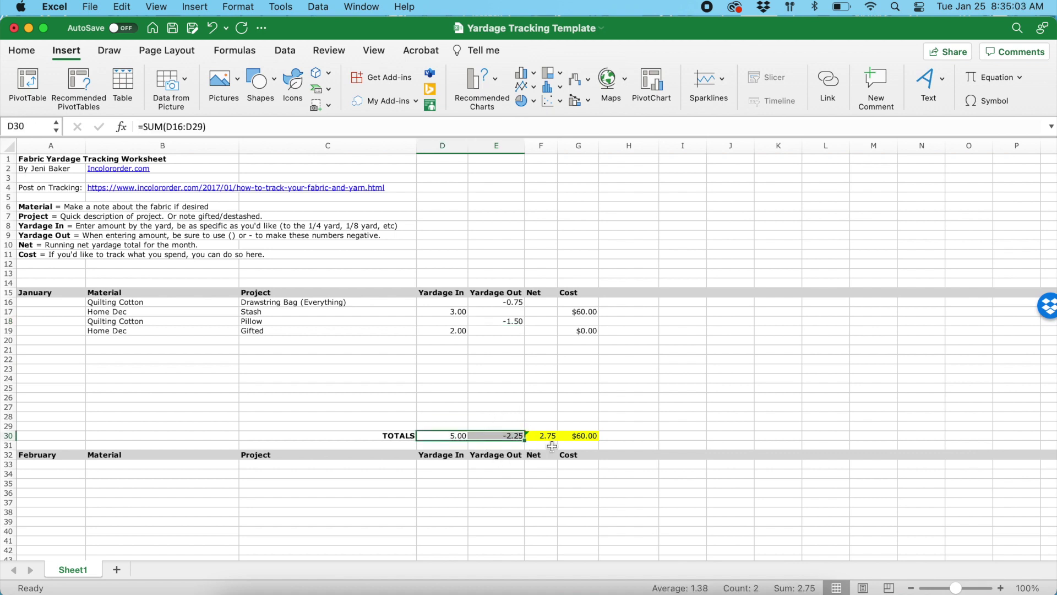
pyautogui.click(550, 438)
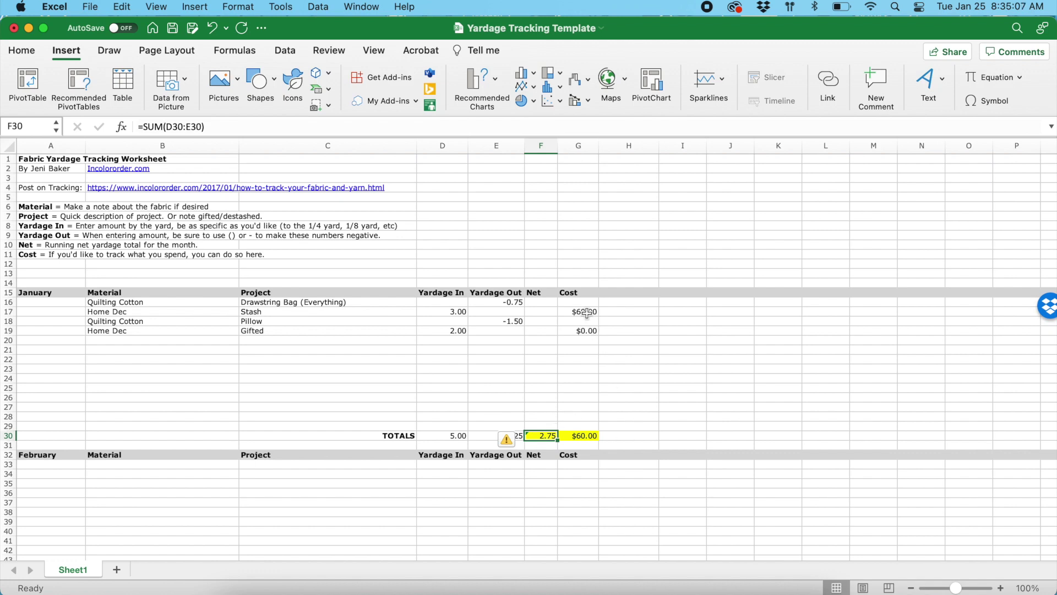
pyautogui.click(584, 435)
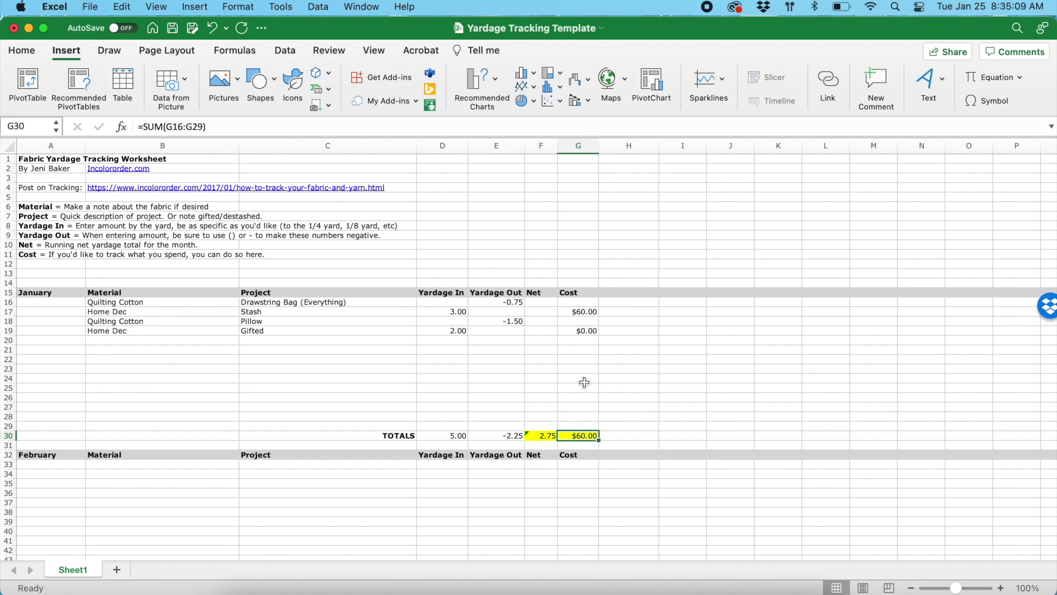
pyautogui.click(584, 382)
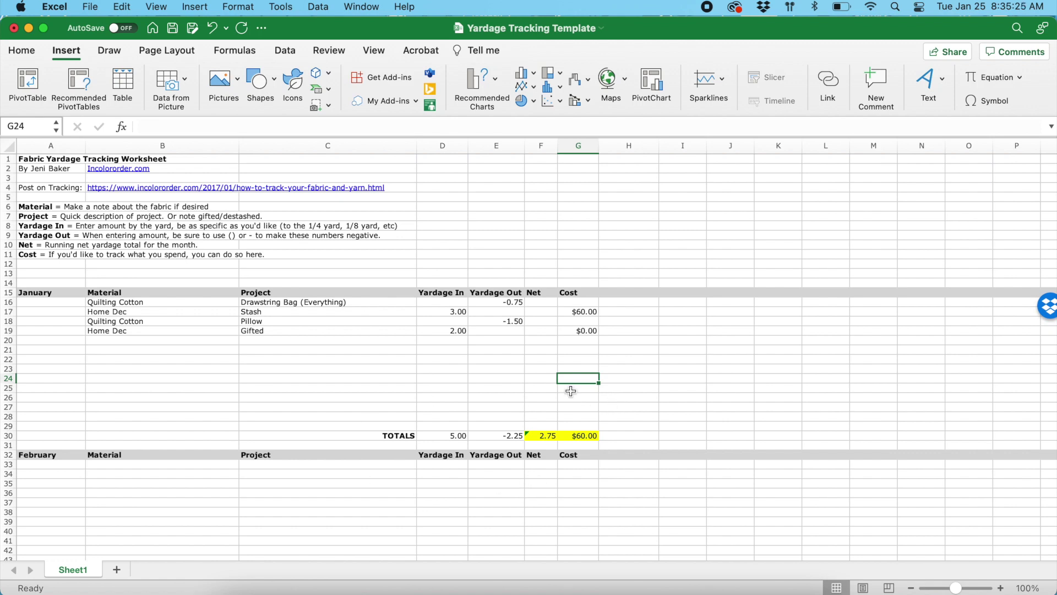
pyautogui.scroll(-5, 567, 385)
pyautogui.scroll(5, 571, 391)
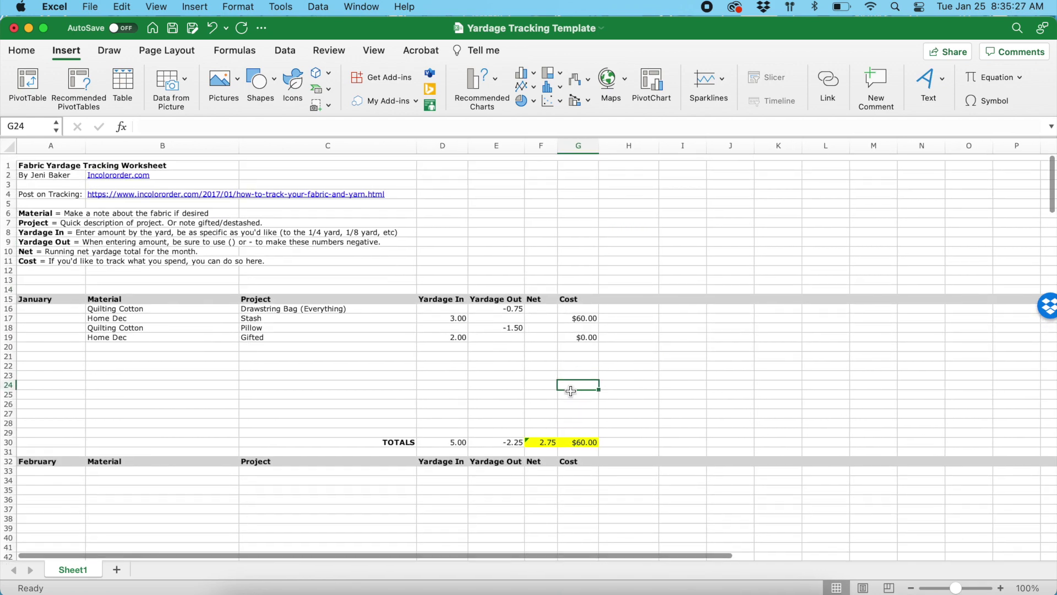
pyautogui.click(62, 302)
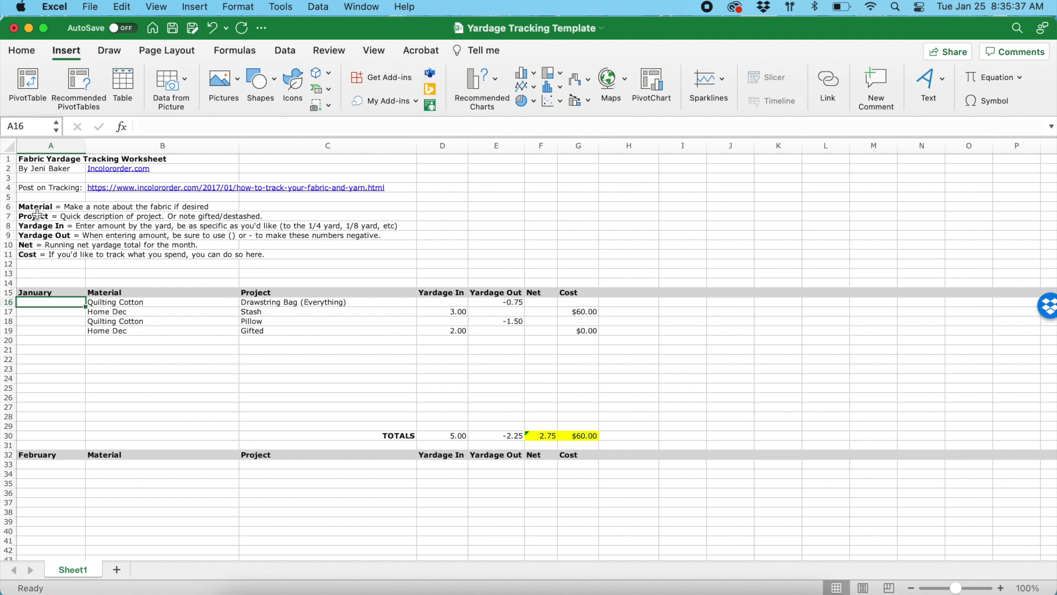
pyautogui.click(192, 350)
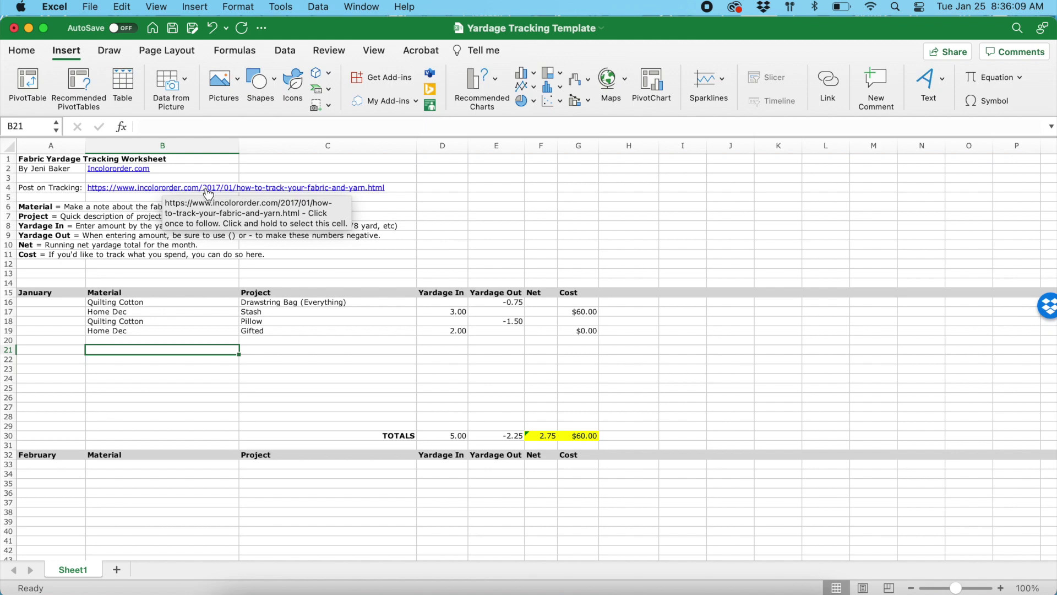
pyautogui.click(395, 190)
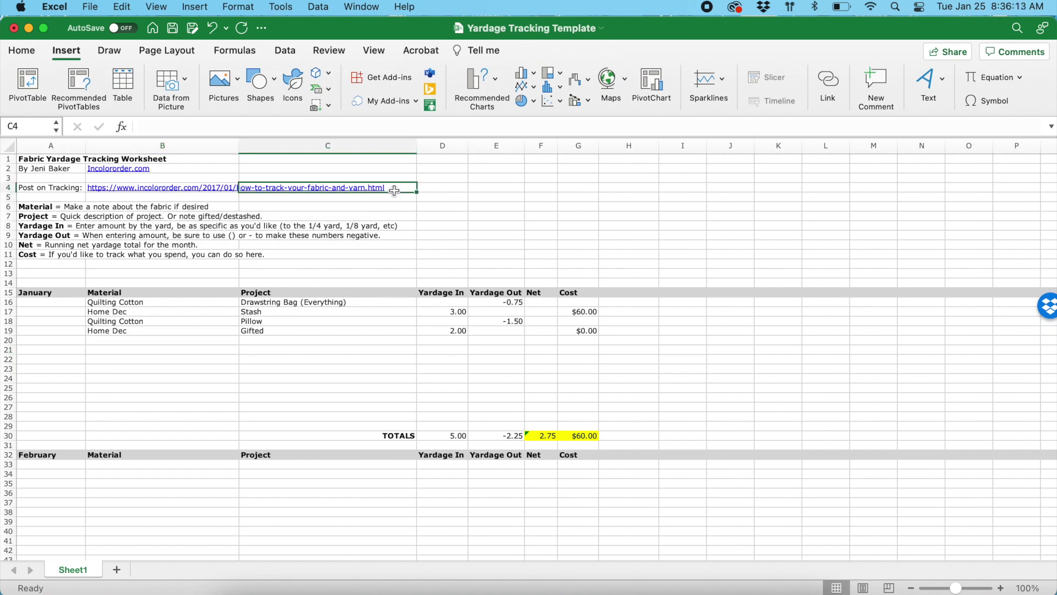
pyautogui.click(219, 274)
pyautogui.scroll(-10, 221, 359)
pyautogui.scroll(10, 220, 358)
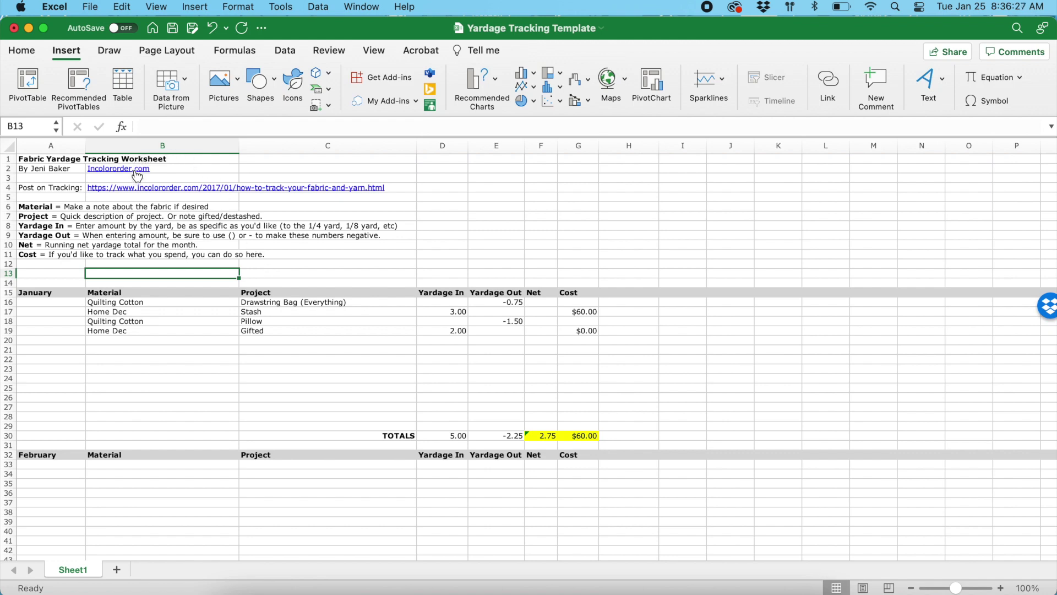
pyautogui.click(257, 264)
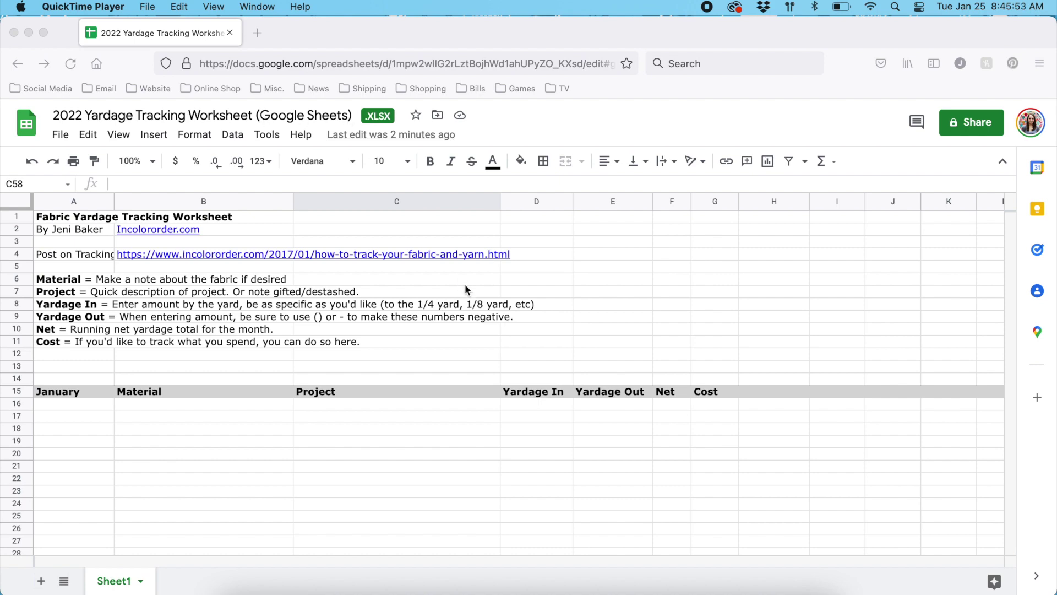
# In the Google Sheets version of the yardage tracking worksheet, look over the column notes and the January, February and March sections.
pyautogui.scroll(-5, 602, 248)
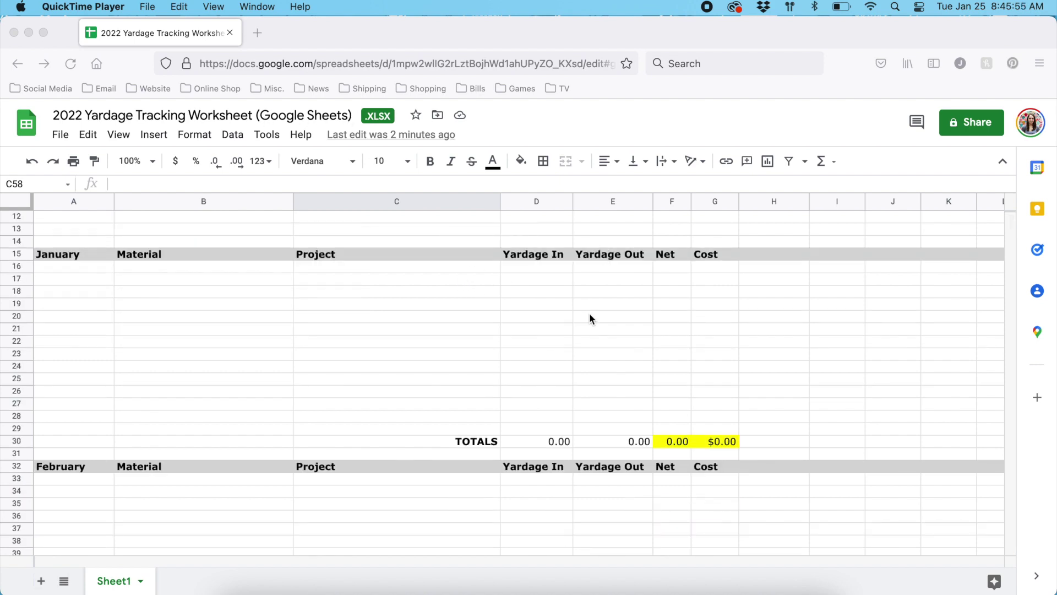
pyautogui.scroll(-2, 590, 318)
pyautogui.scroll(-4, 590, 319)
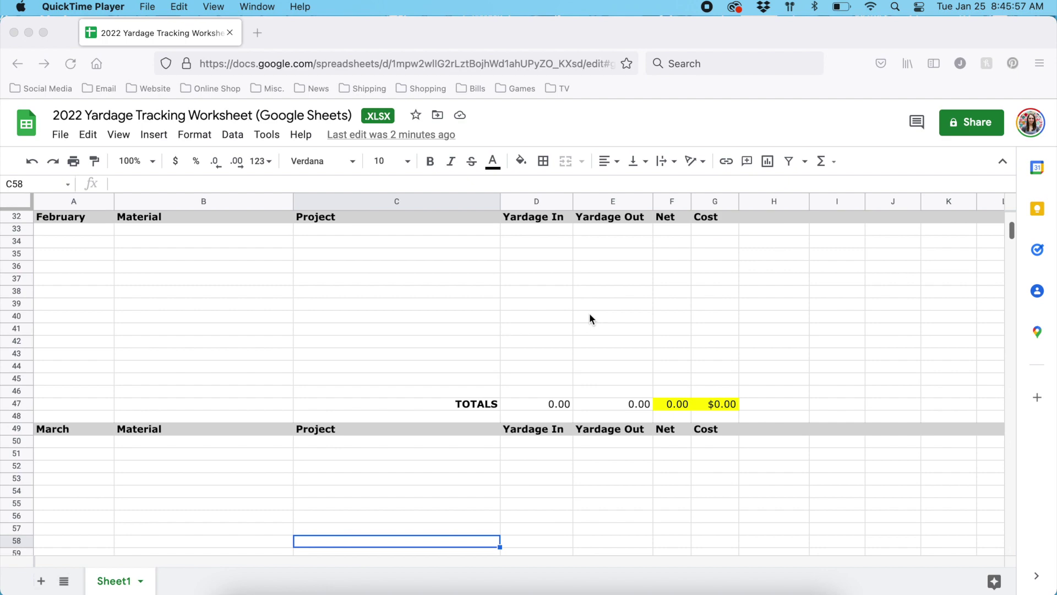
pyautogui.scroll(6, 589, 318)
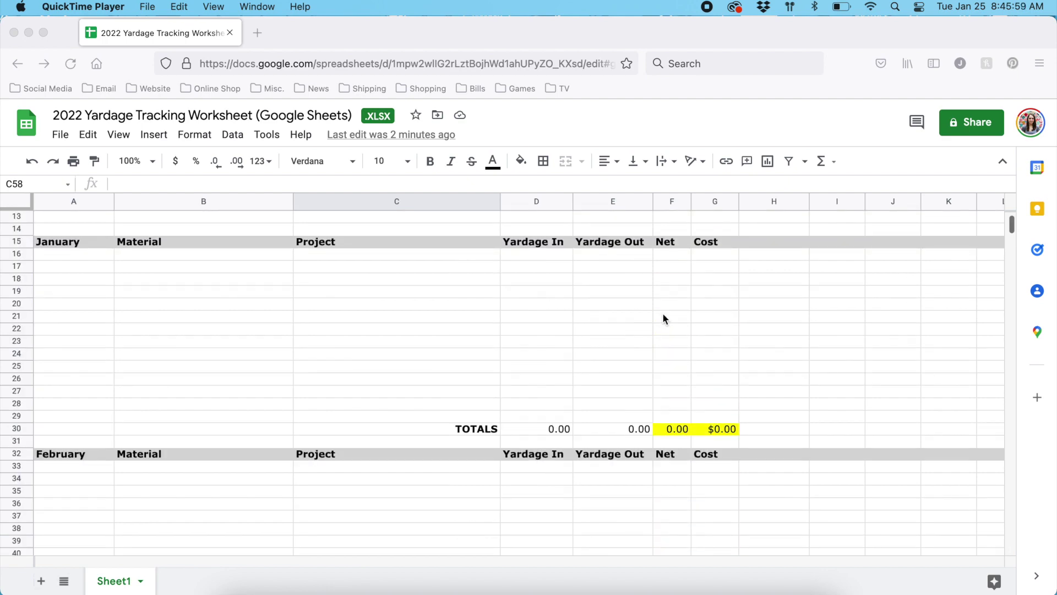
pyautogui.scroll(3, 501, 313)
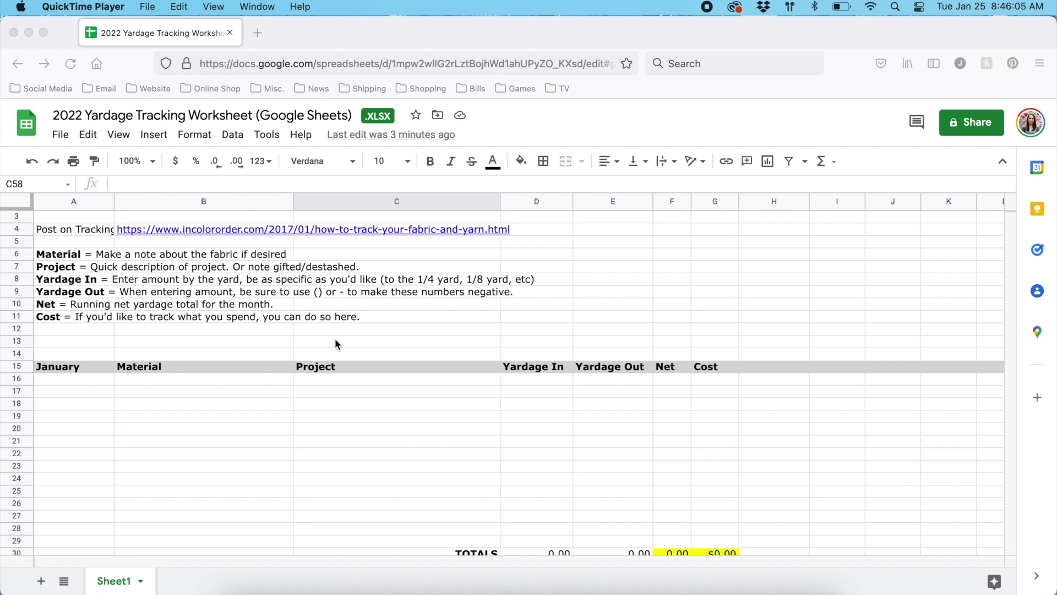
pyautogui.scroll(1, 336, 340)
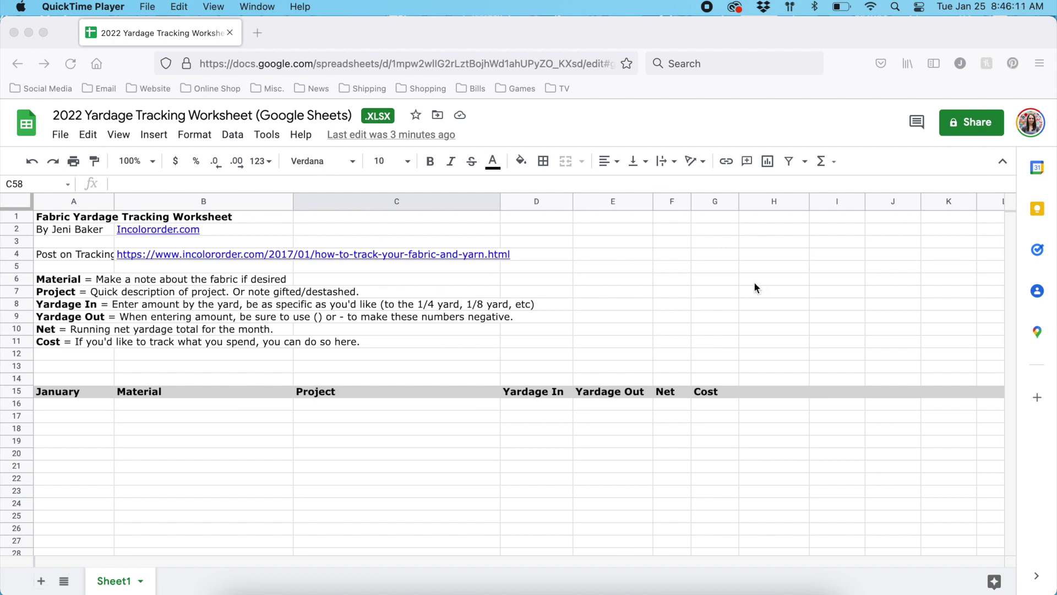
pyautogui.scroll(-5, 588, 425)
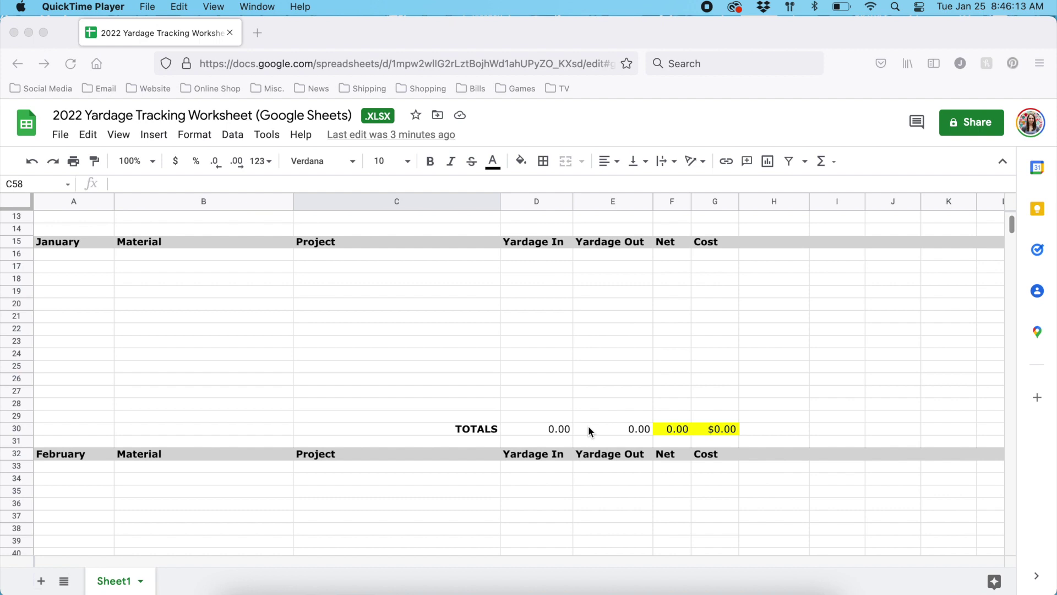
pyautogui.scroll(5, 375, 339)
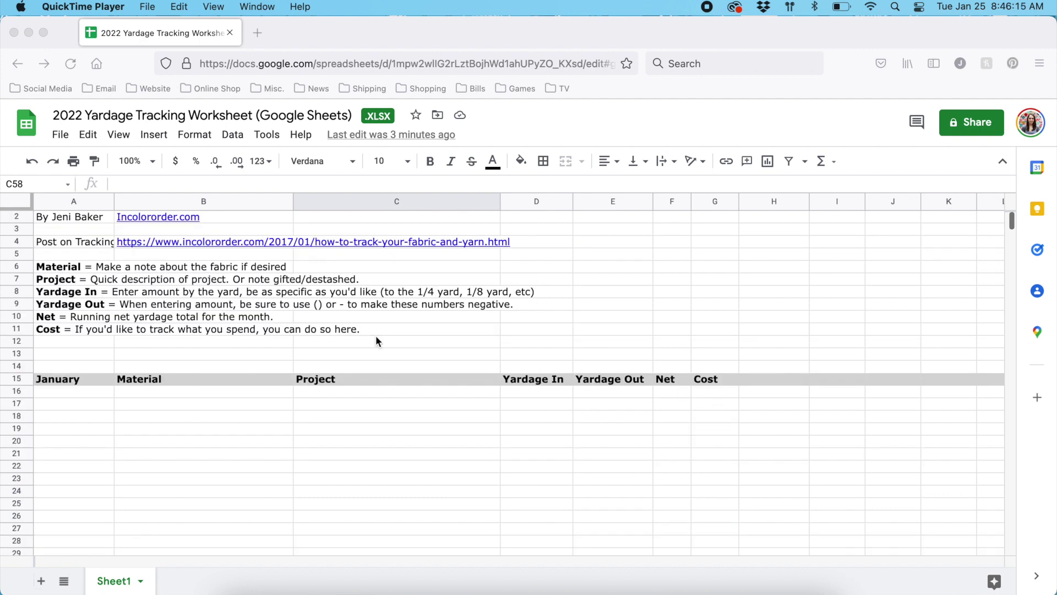